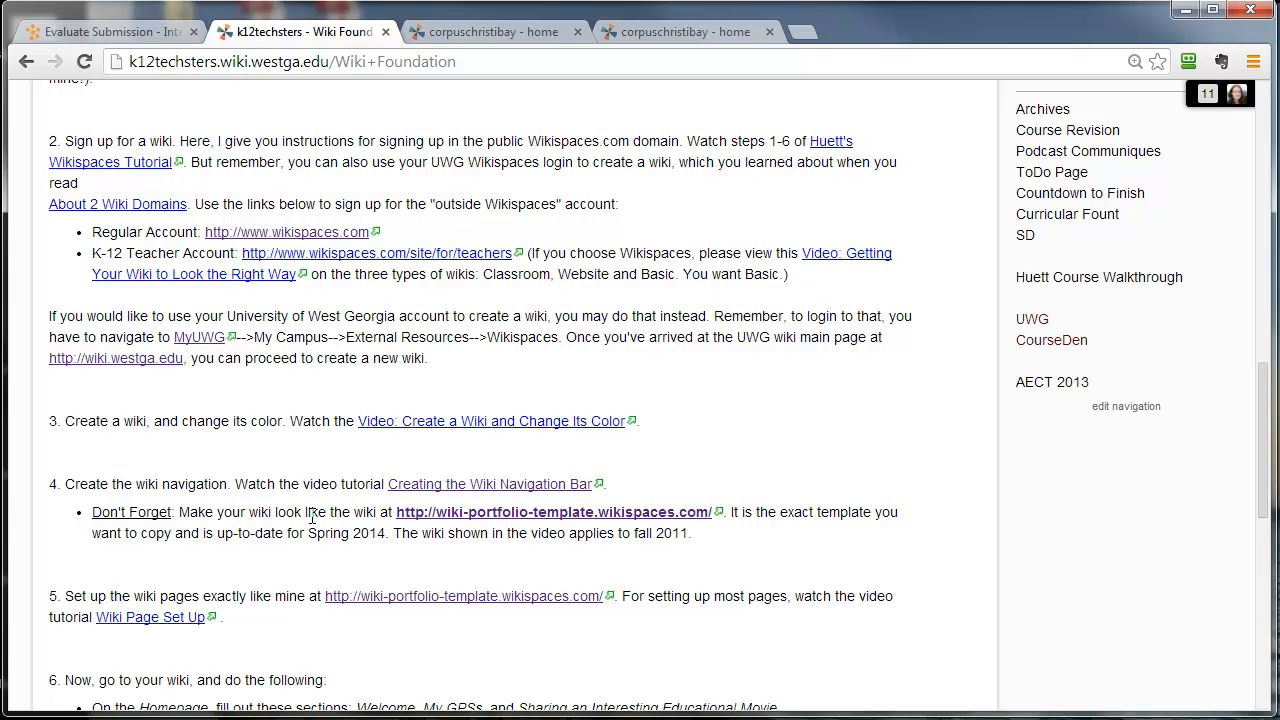
- Open the wiki-portfolio-template.wikispaces.com link from step 4 of the Wiki Foundation page in a separate browser tab and switch to it
click(475, 518)
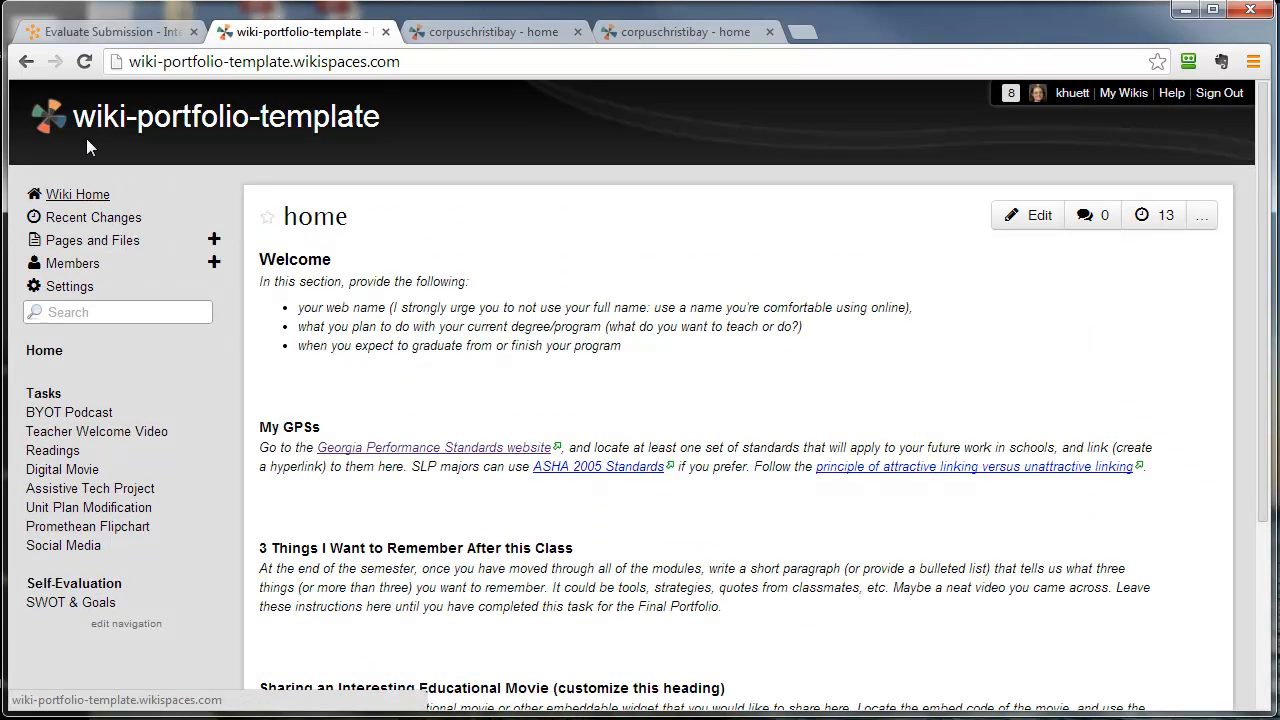
click(27, 62)
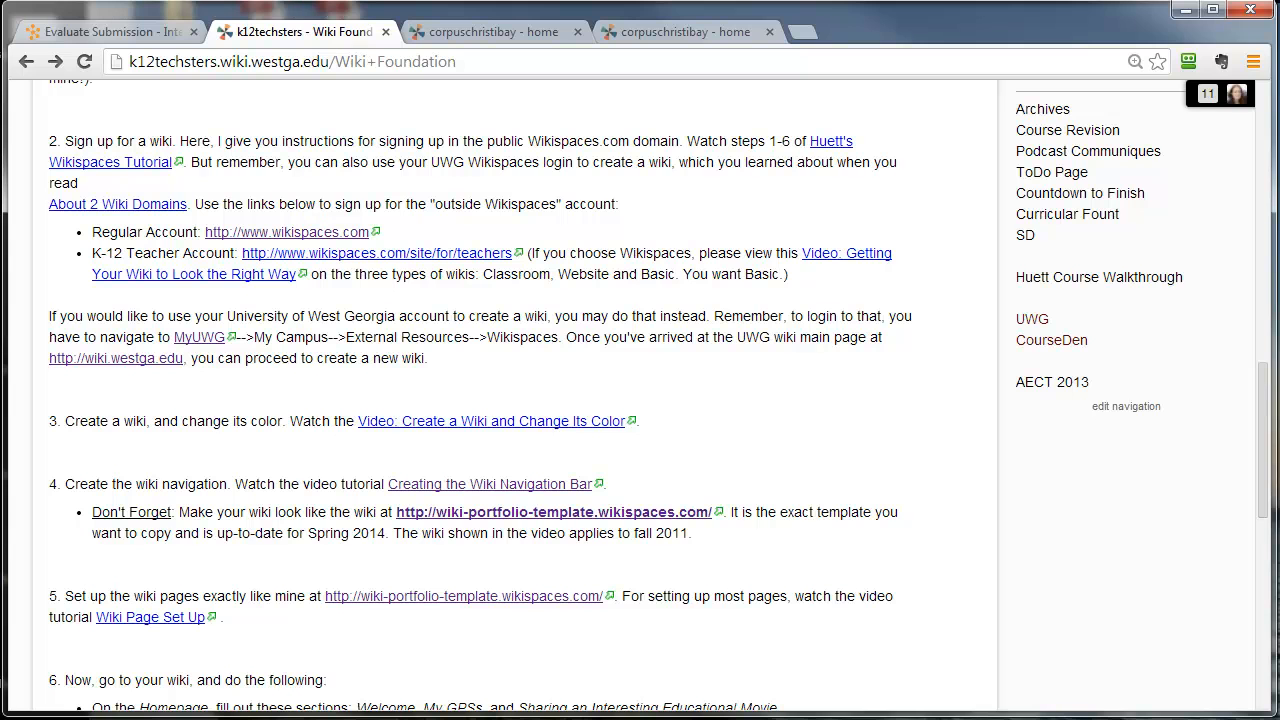
right_click(578, 511)
click(640, 523)
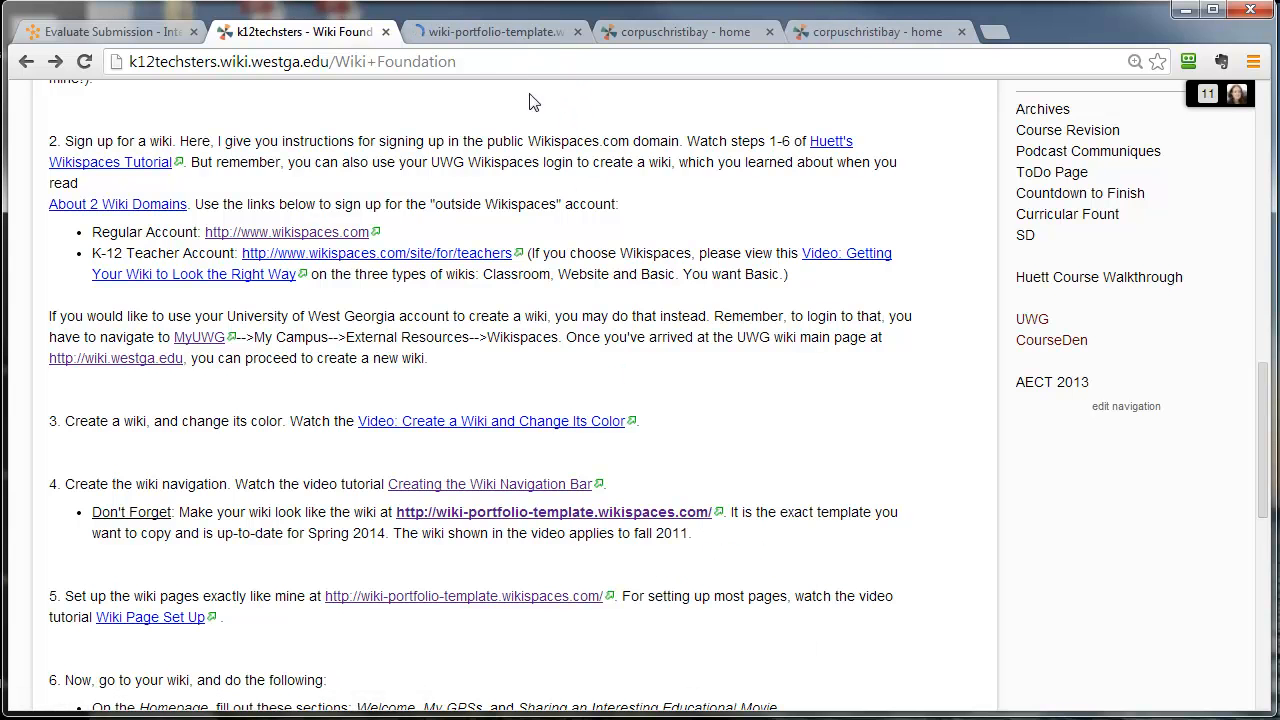
click(460, 32)
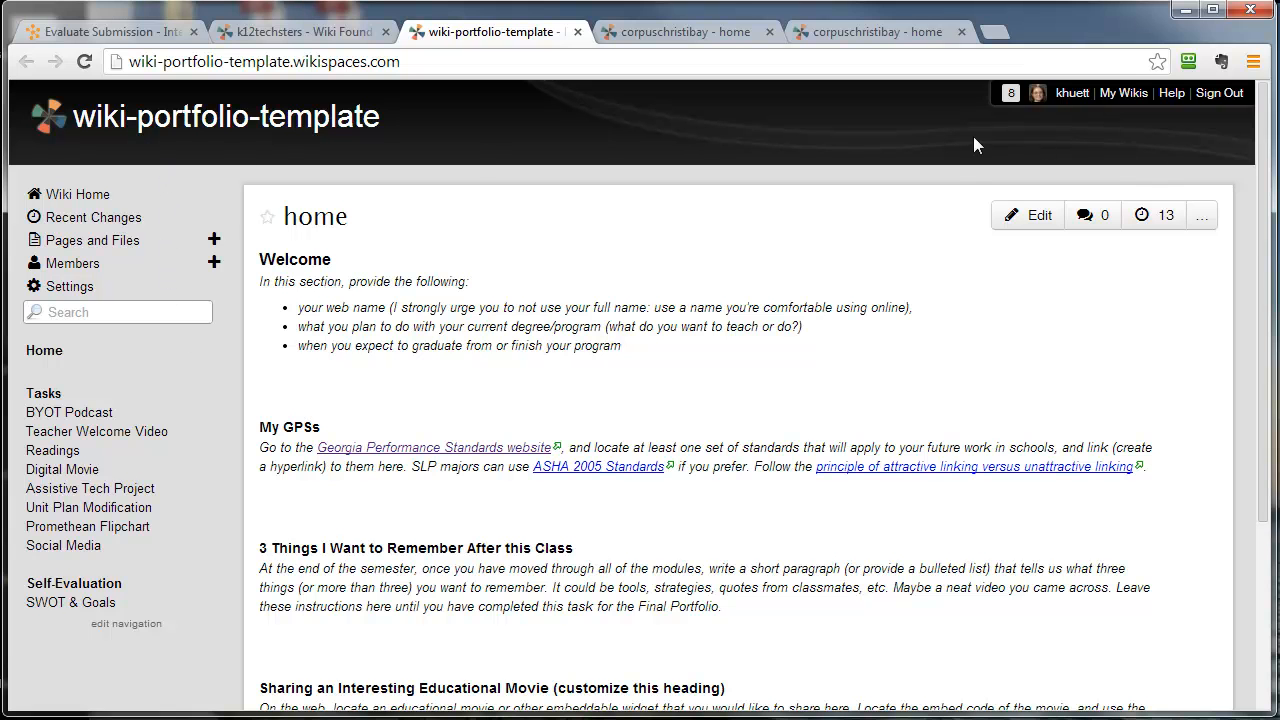
- Examine the home pages of both corpuschristibay wikis and the Tasks and Self-Evaluation navigation list on the portfolio template
click(700, 36)
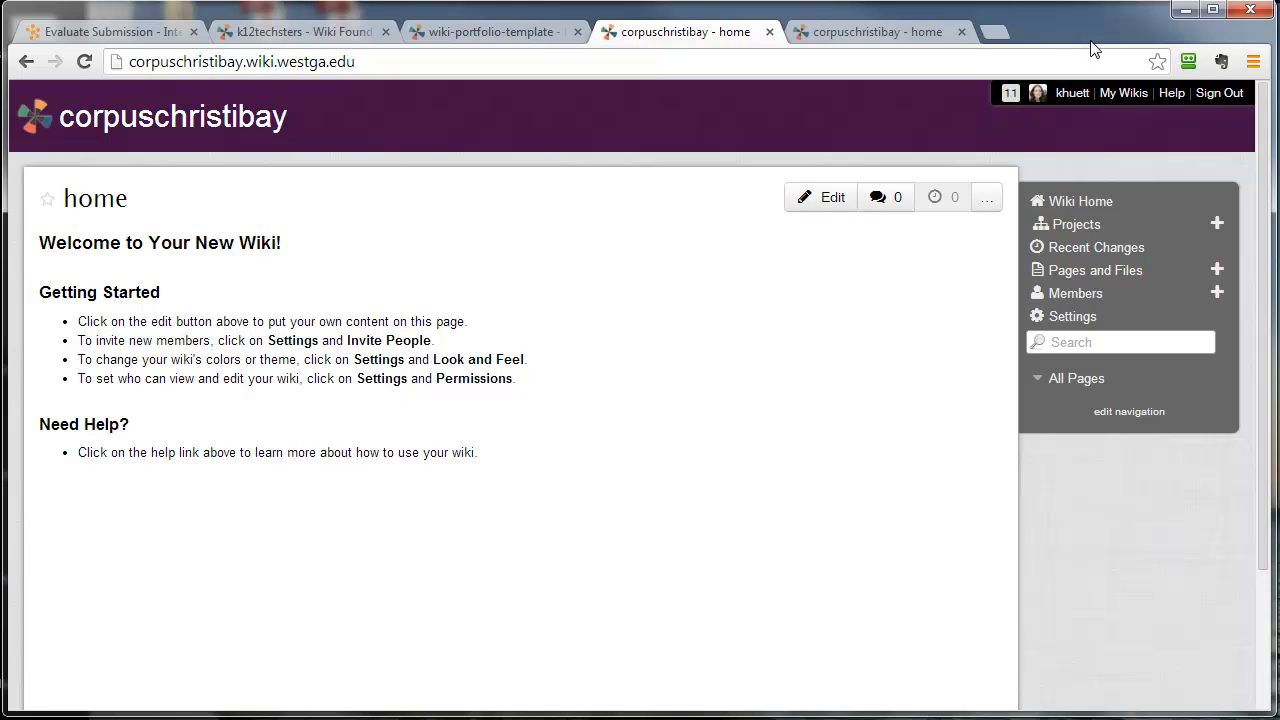
click(875, 32)
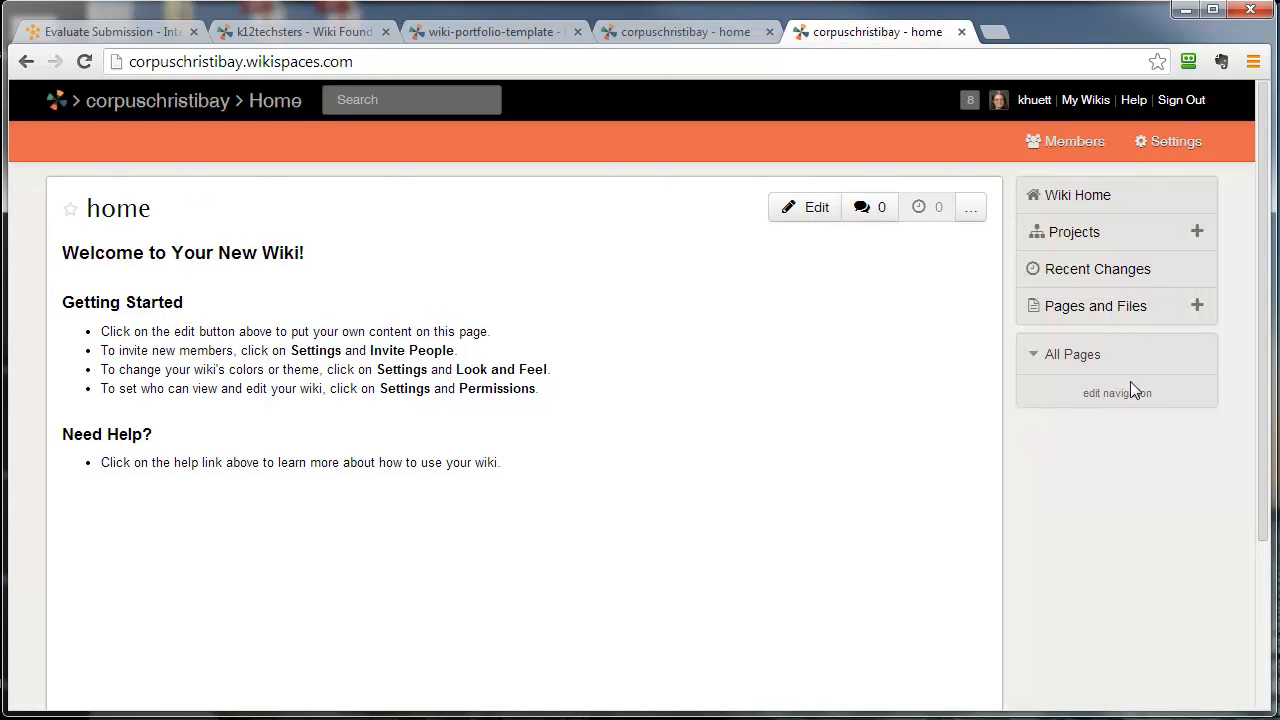
click(528, 32)
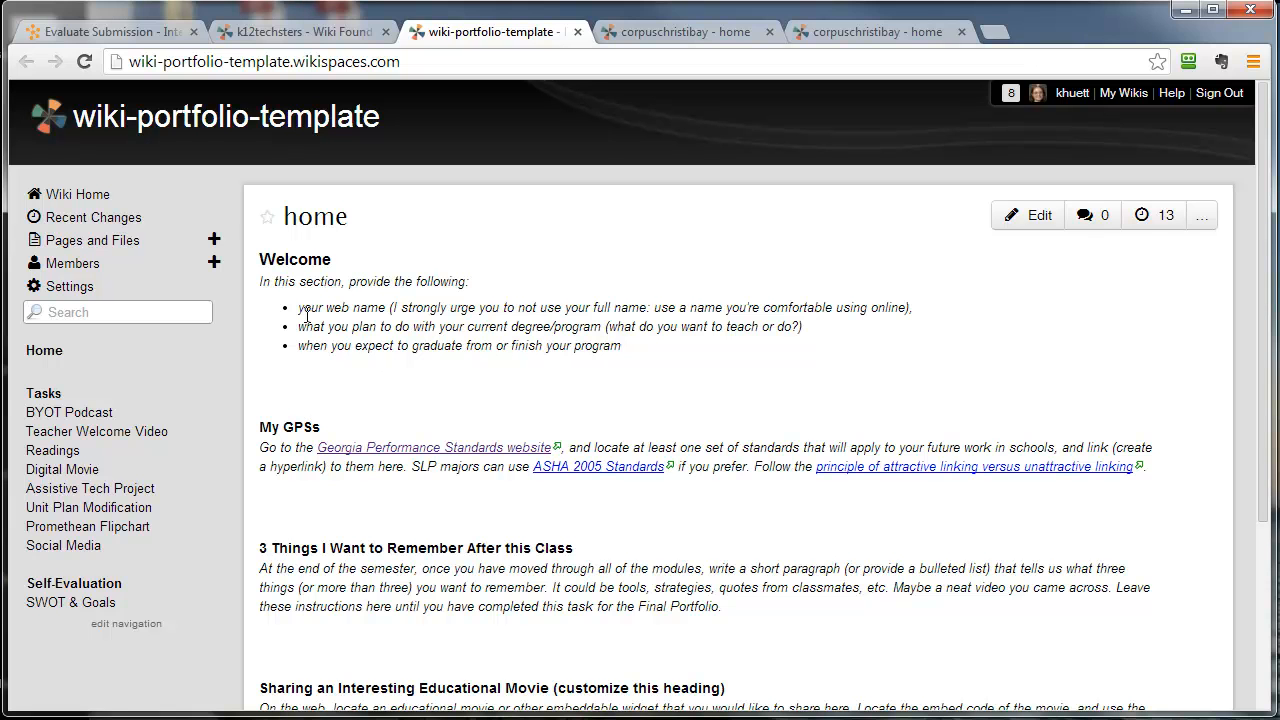
drag(28, 391, 128, 607)
click(186, 628)
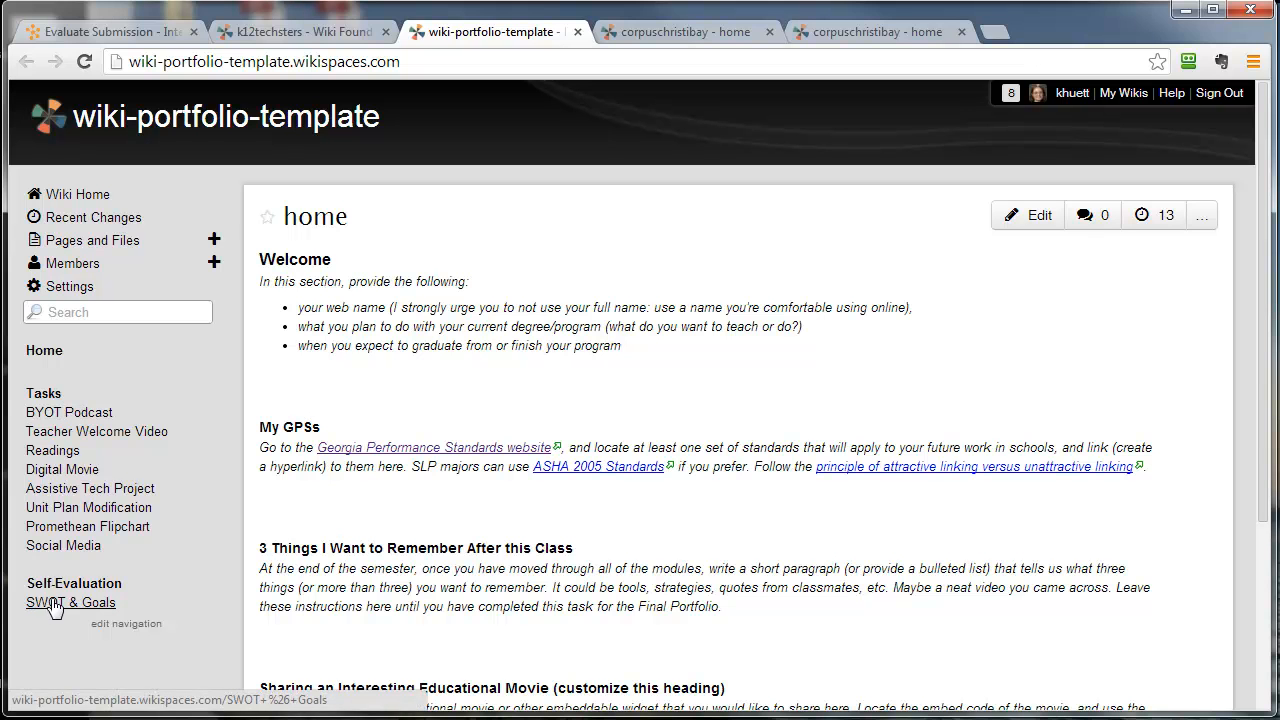
- Close the corpuschristibay.wikispaces.com wiki and return to the corpuschristibay.wiki.westga.edu one
click(723, 32)
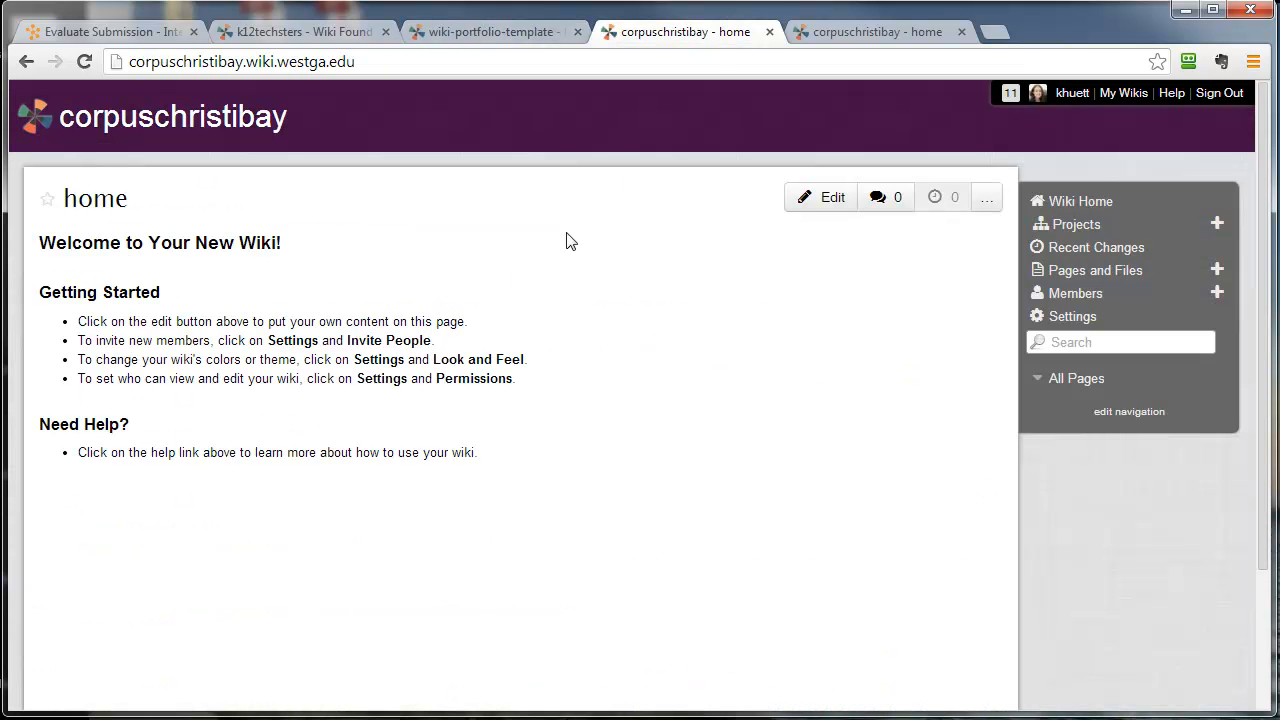
click(914, 31)
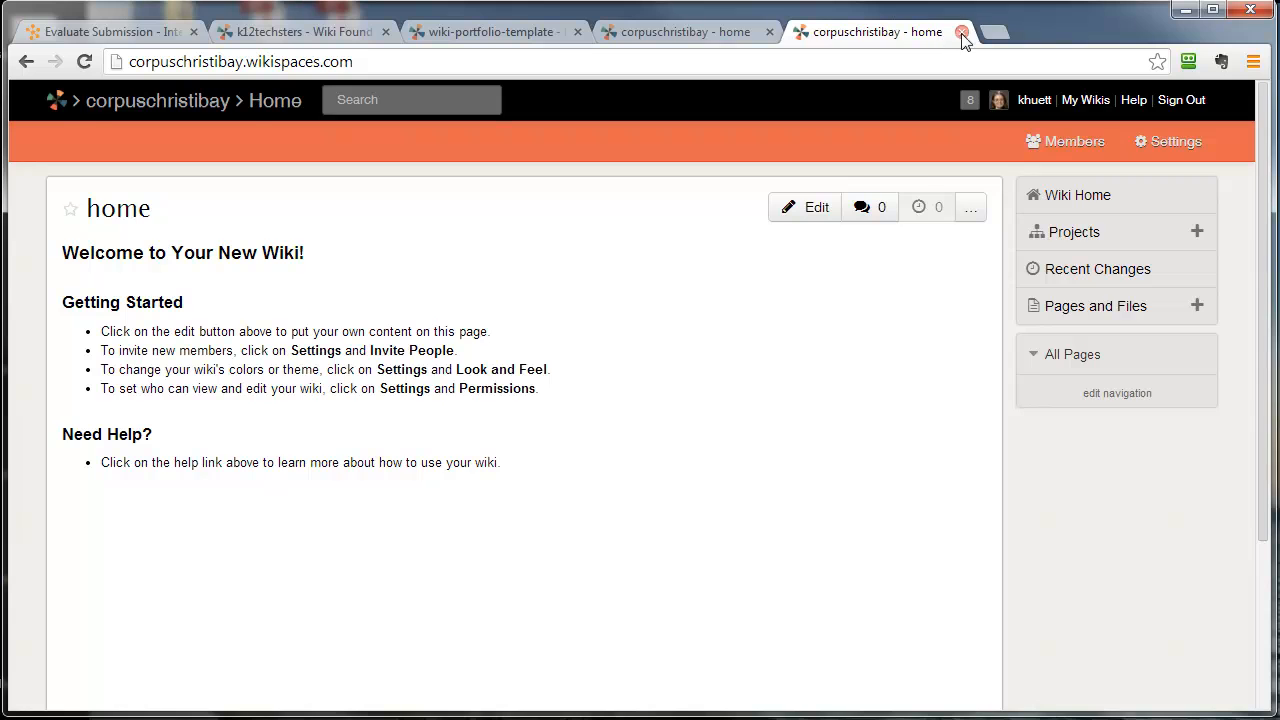
click(962, 33)
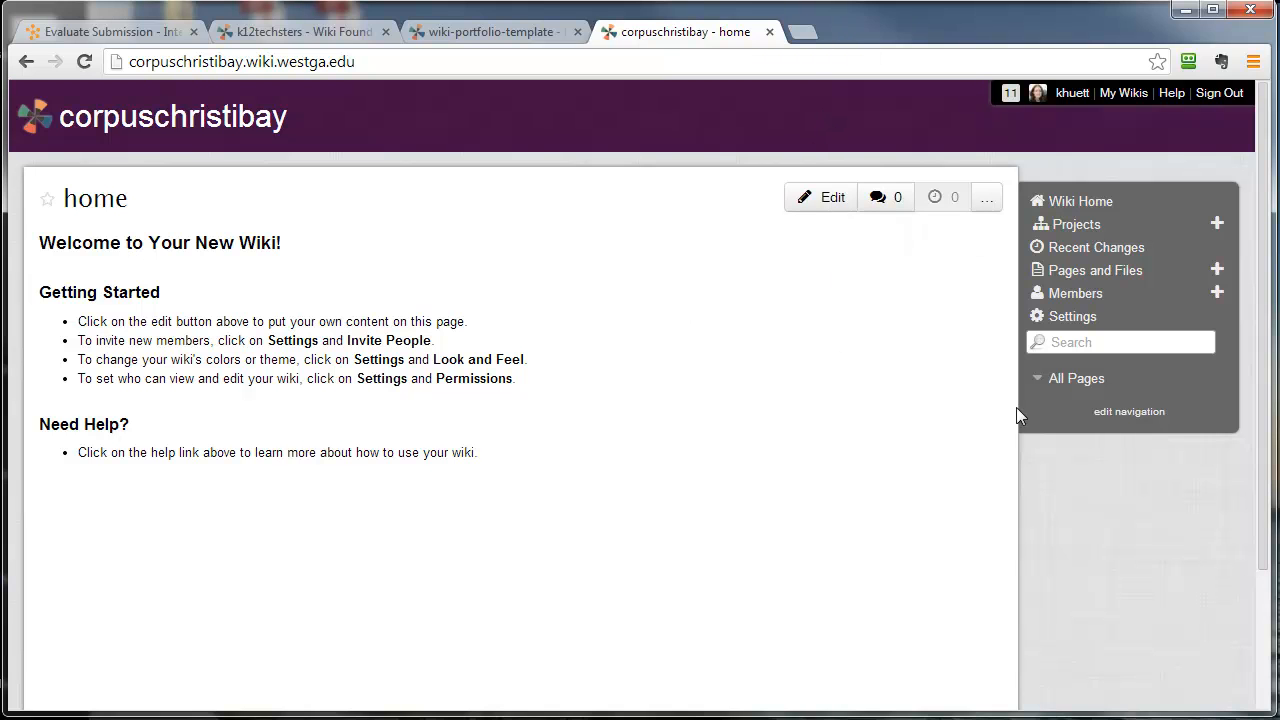
- Open the corpuschristibay wiki's navigation page for editing and clear its existing content
click(1133, 420)
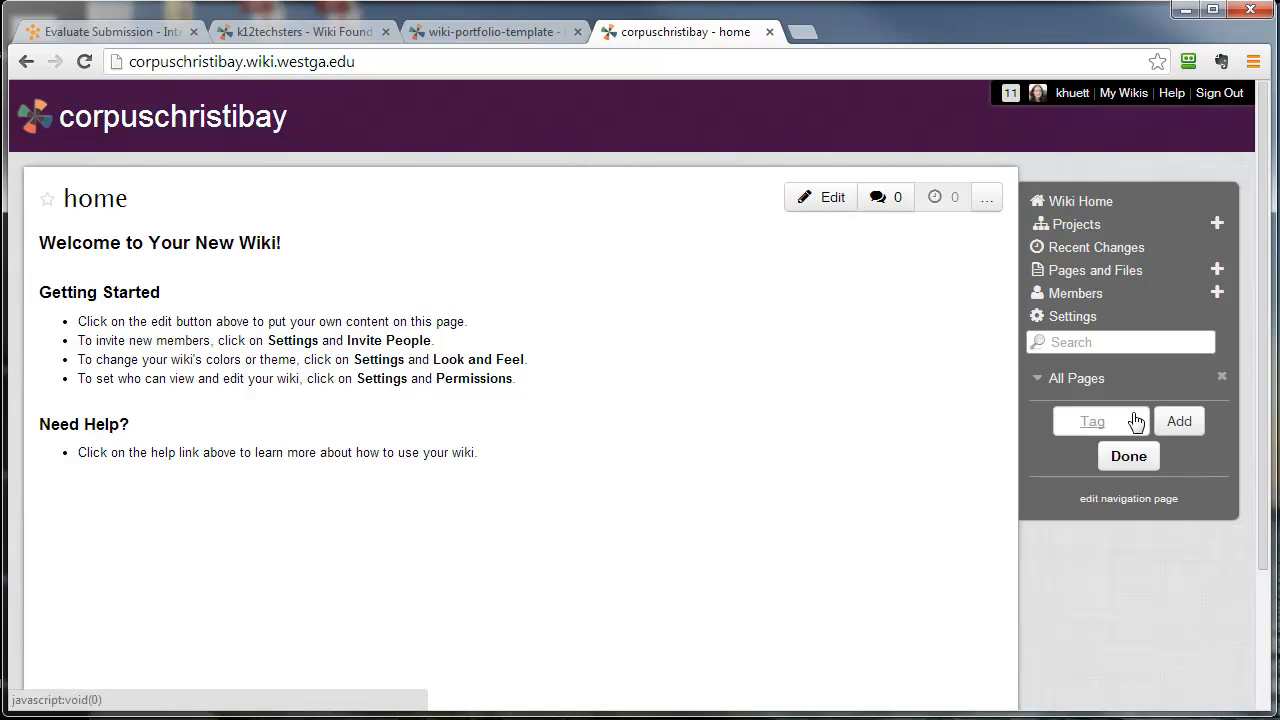
click(1131, 504)
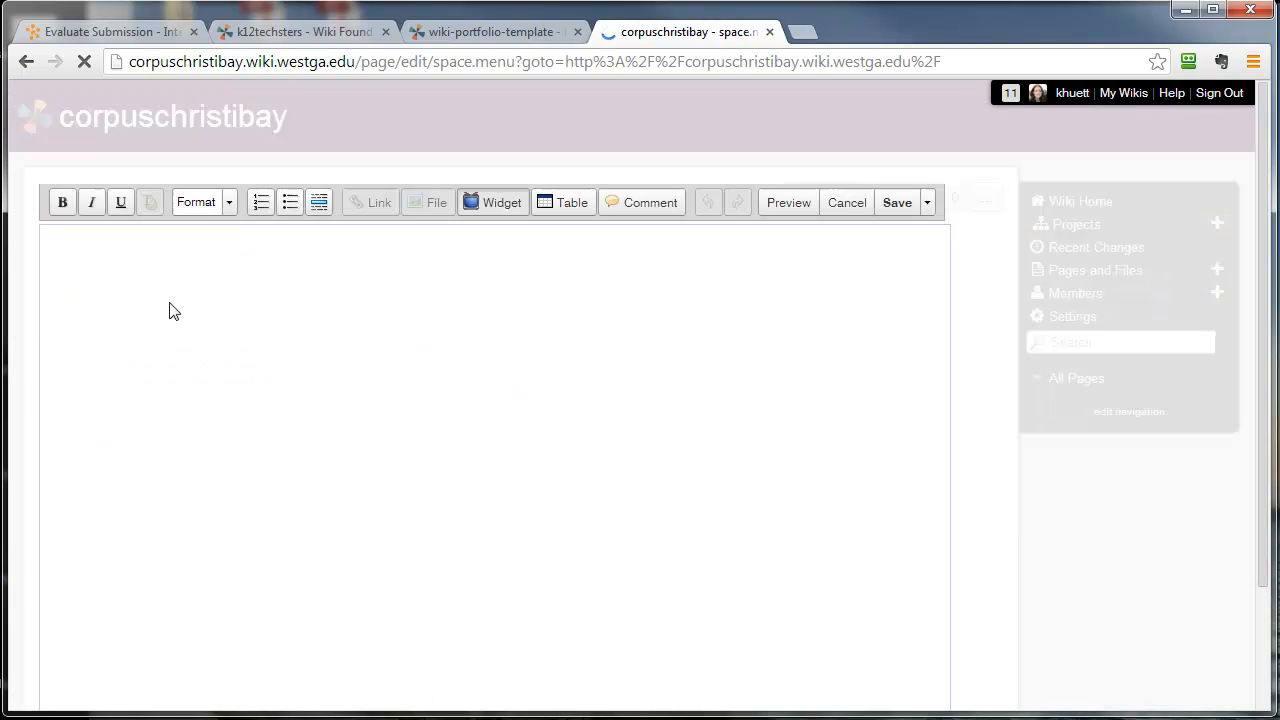
click(156, 298)
key(Delete)
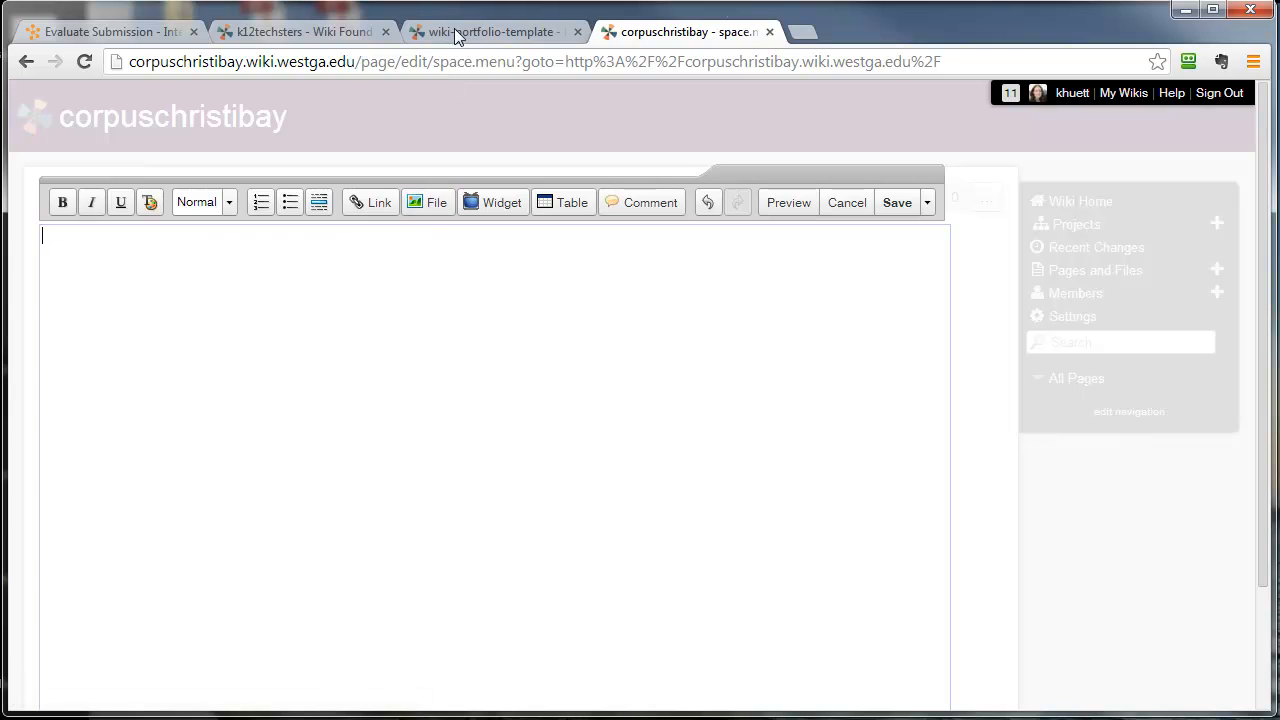
- Enter "Tasks" and "BYOT Podcast" on separate lines of the navigation page, following the portfolio template's navigation list
click(340, 34)
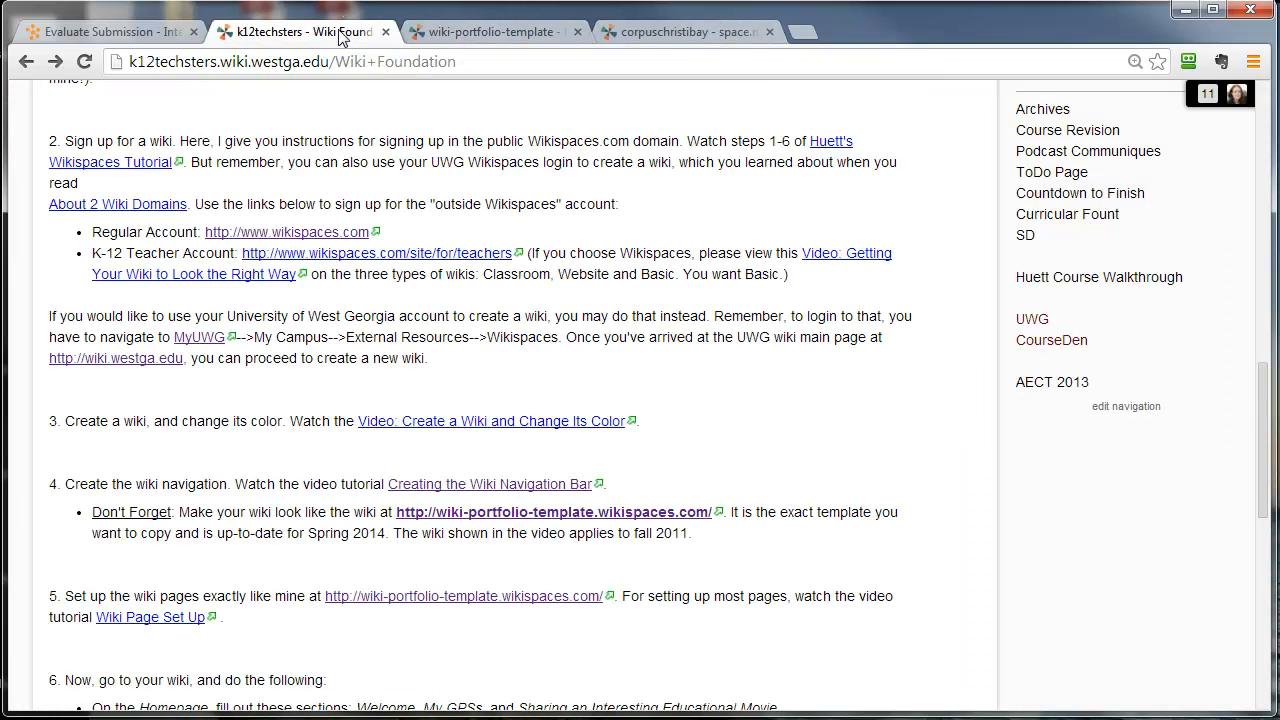
click(426, 33)
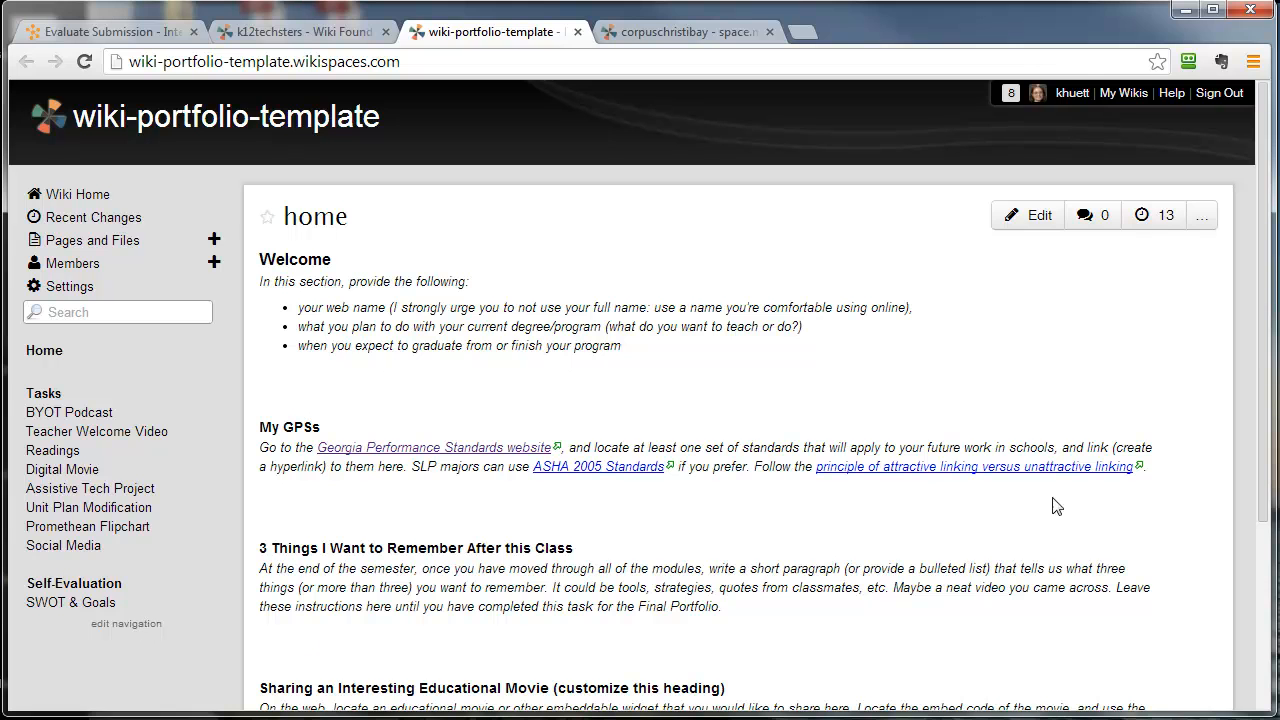
click(722, 33)
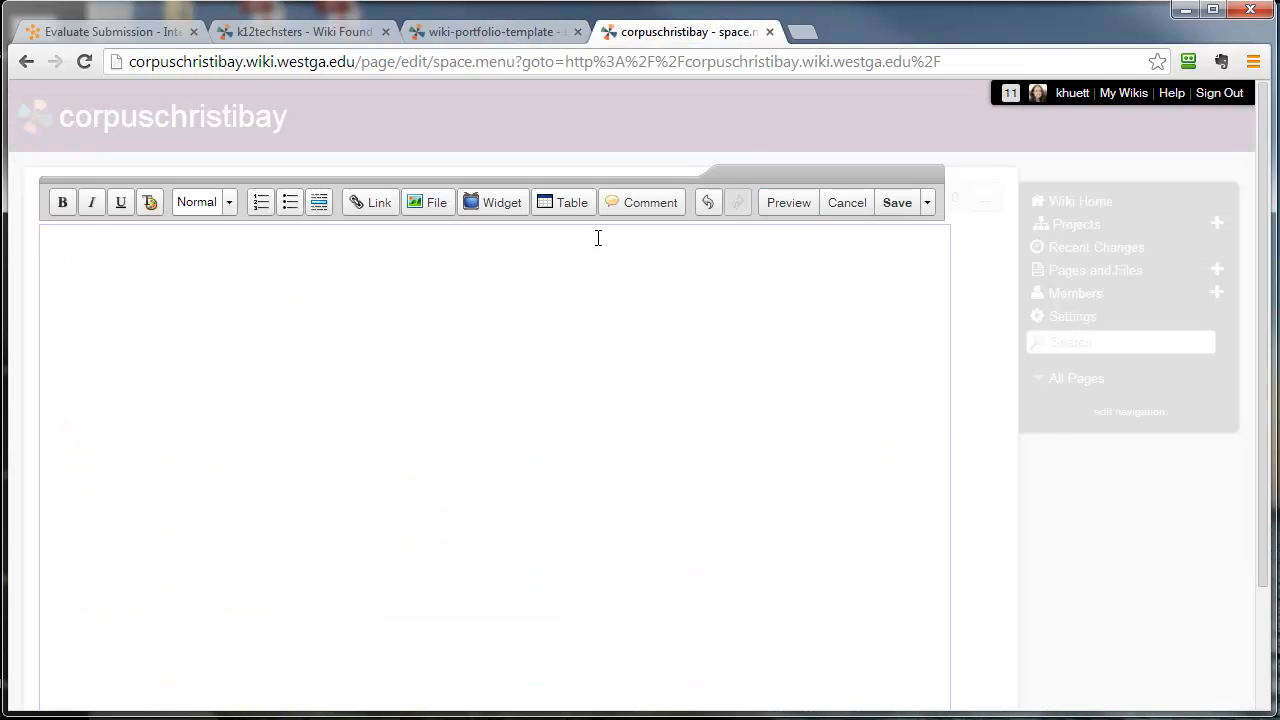
text(Tasks)
key(Return)
click(560, 33)
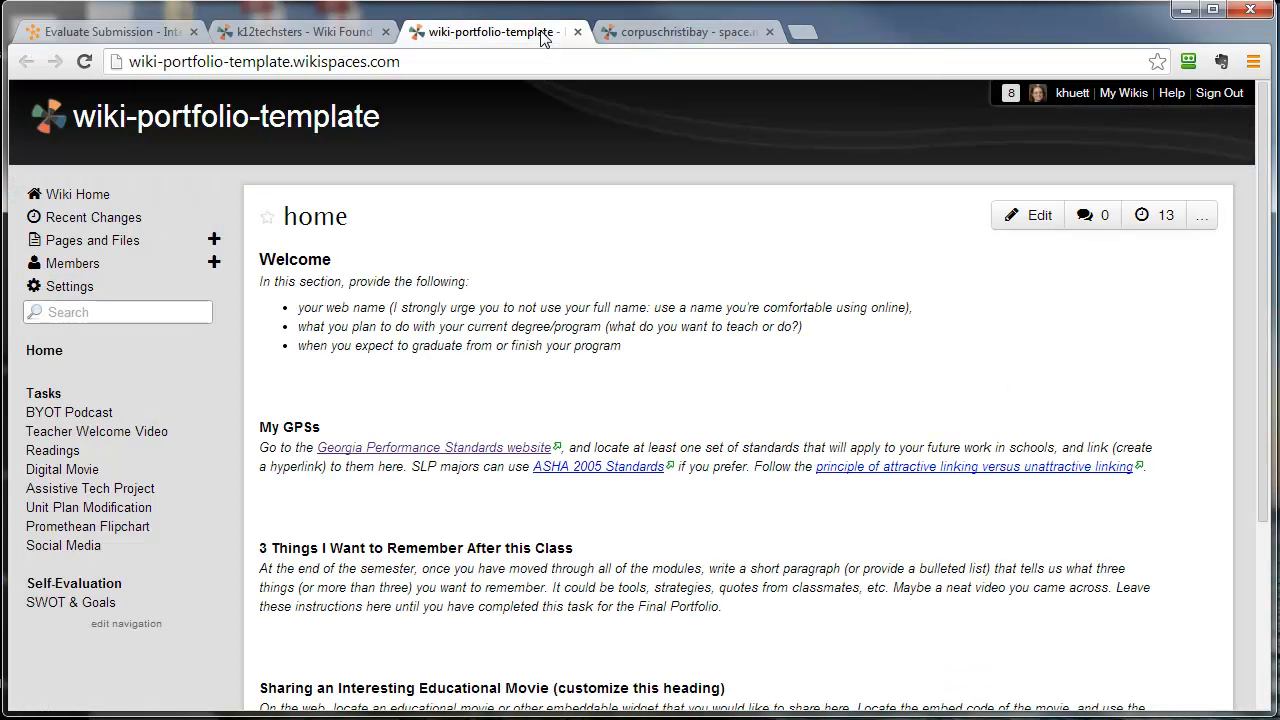
click(697, 33)
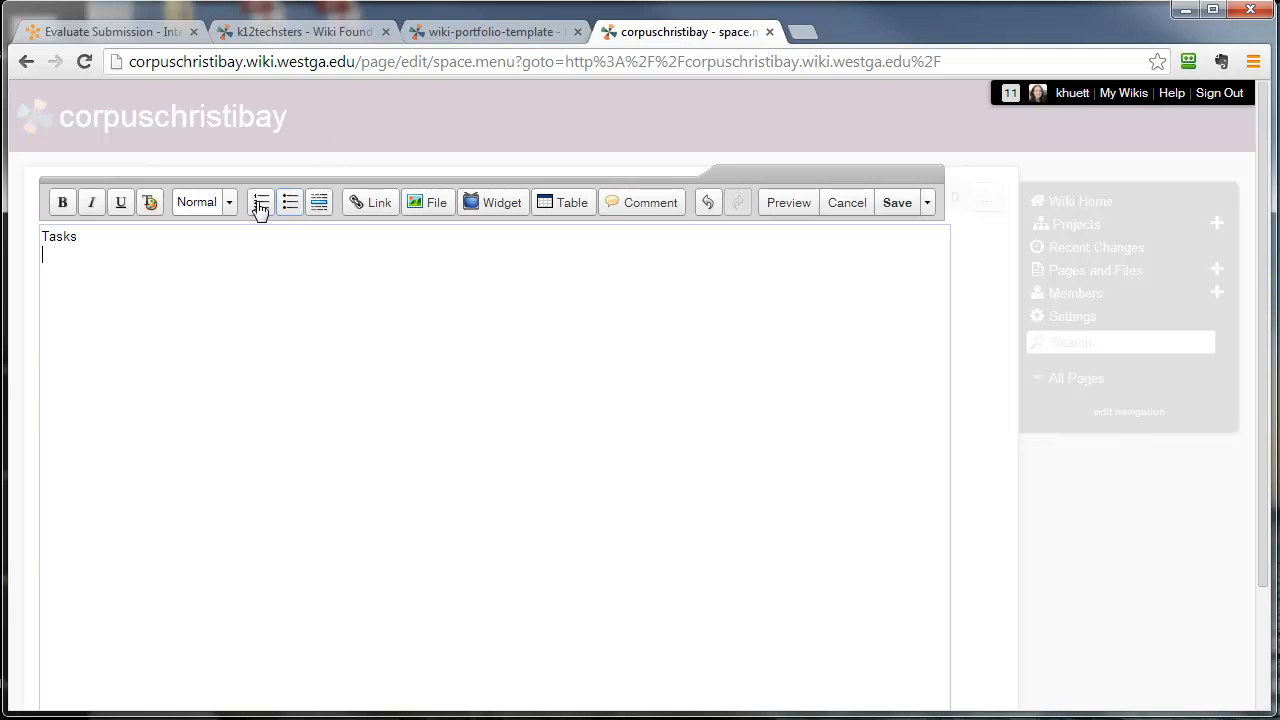
text(B)
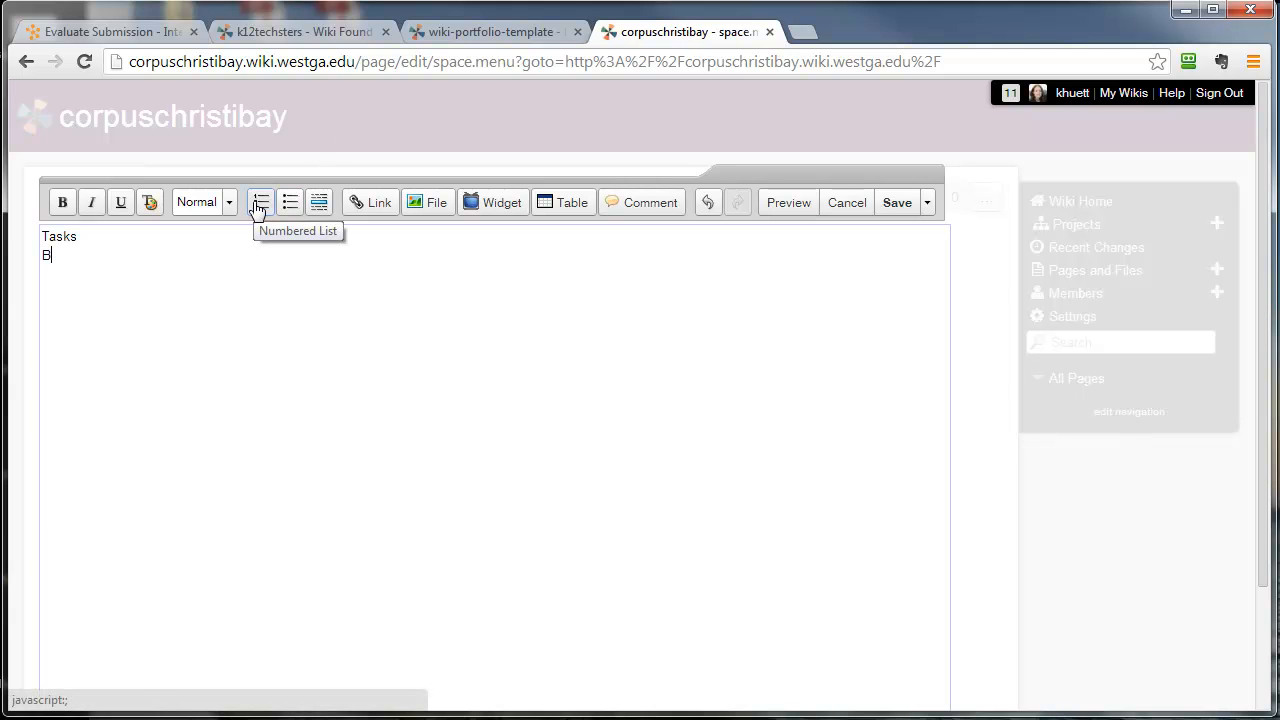
text(YOT Podcast)
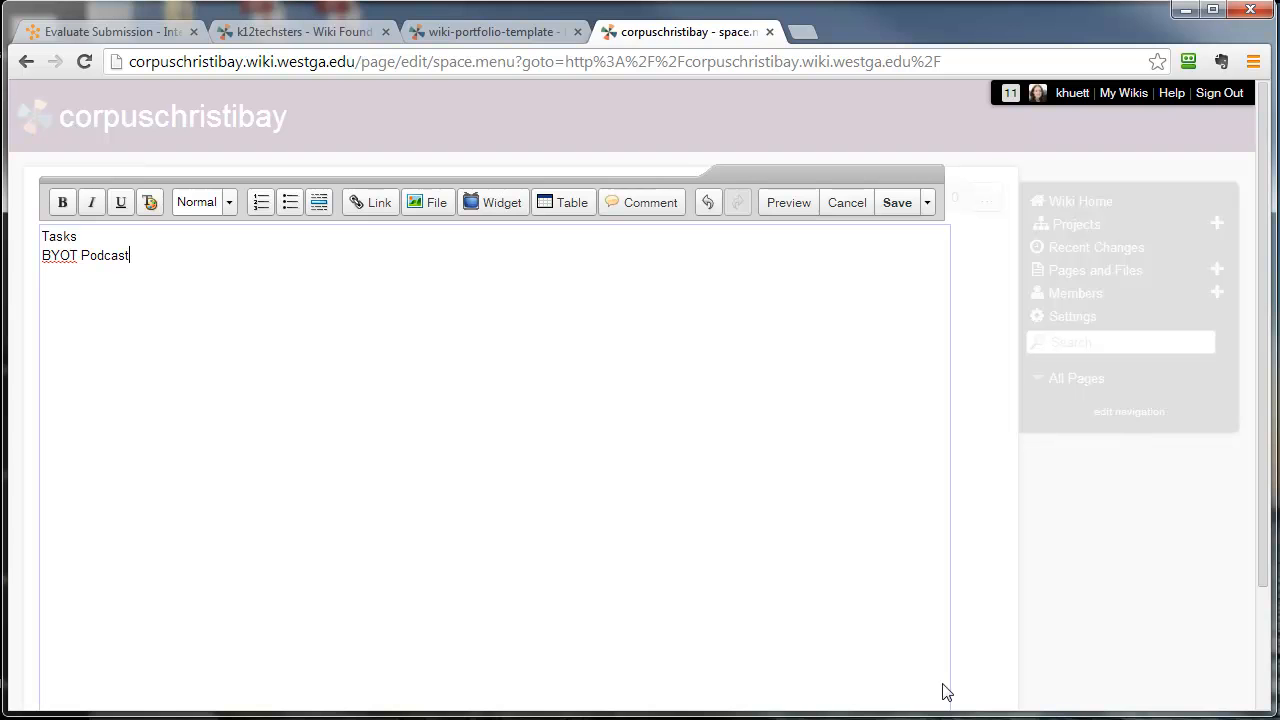
- Copy the template's navigation list from Tasks through SWOT & Goals, then switch to Notepad and place its window over the browser
click(470, 34)
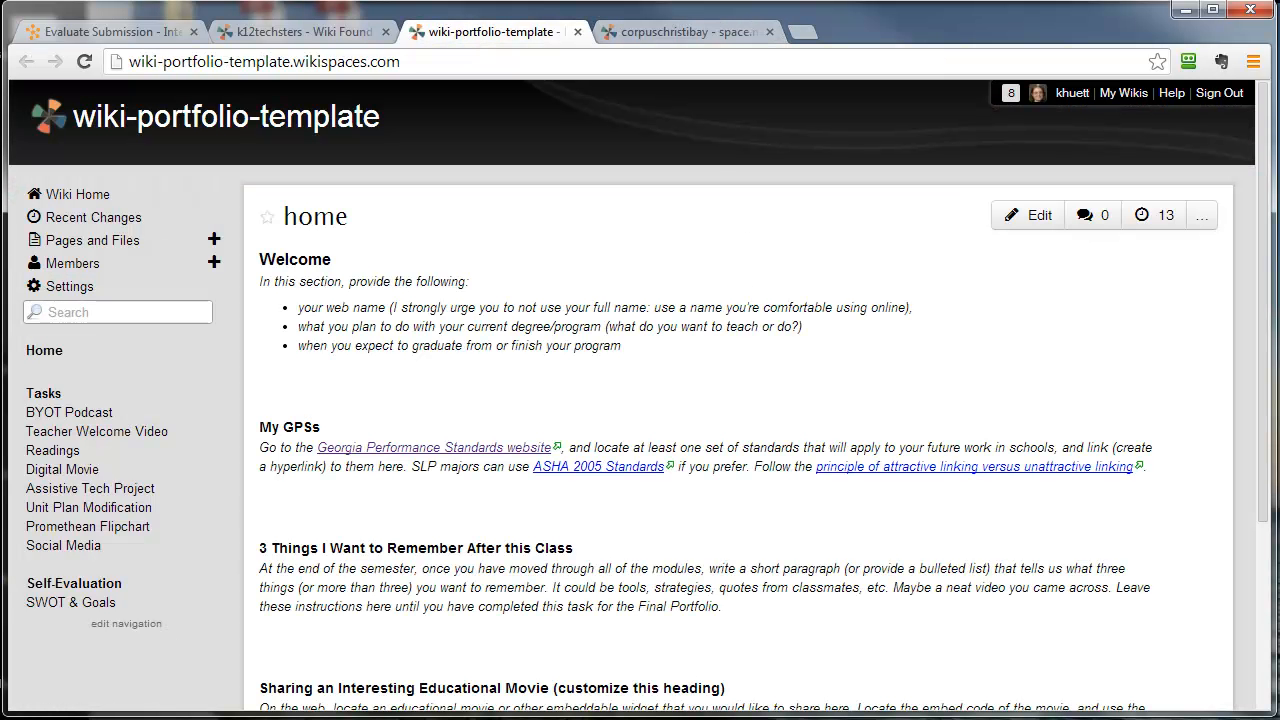
drag(30, 384, 133, 606)
key(ctrl+c)
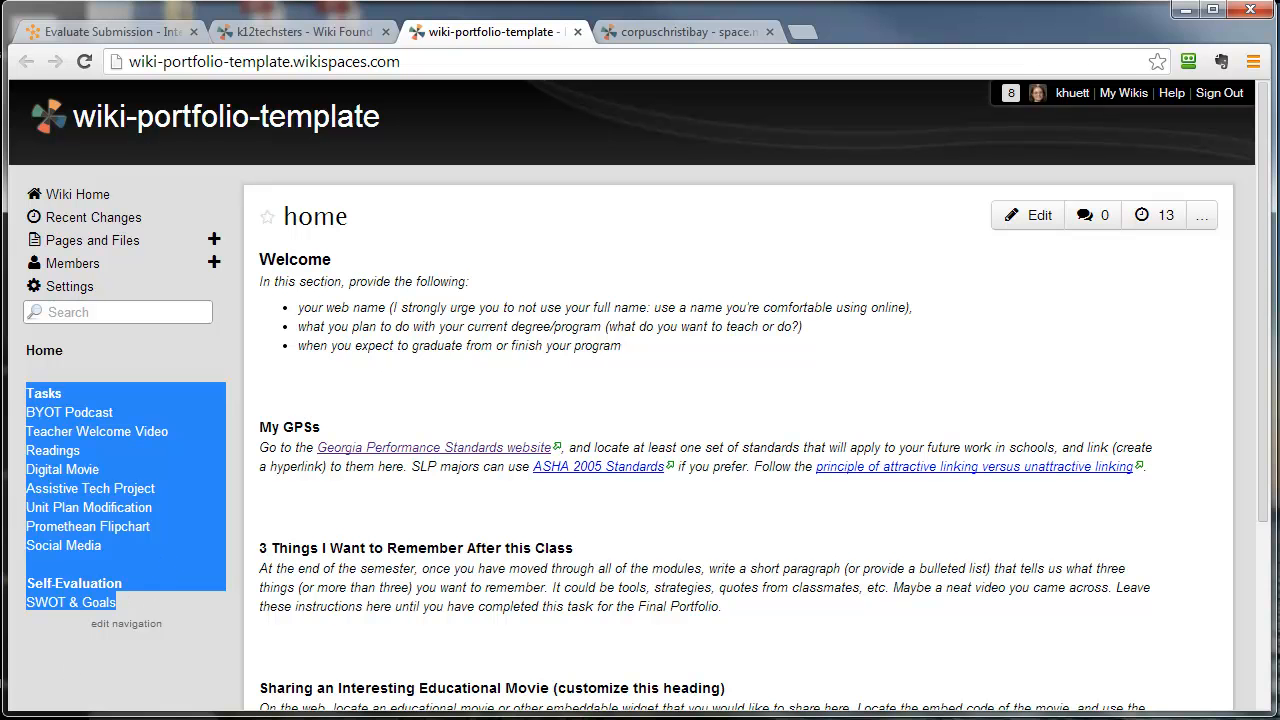
key(alt+Tab)
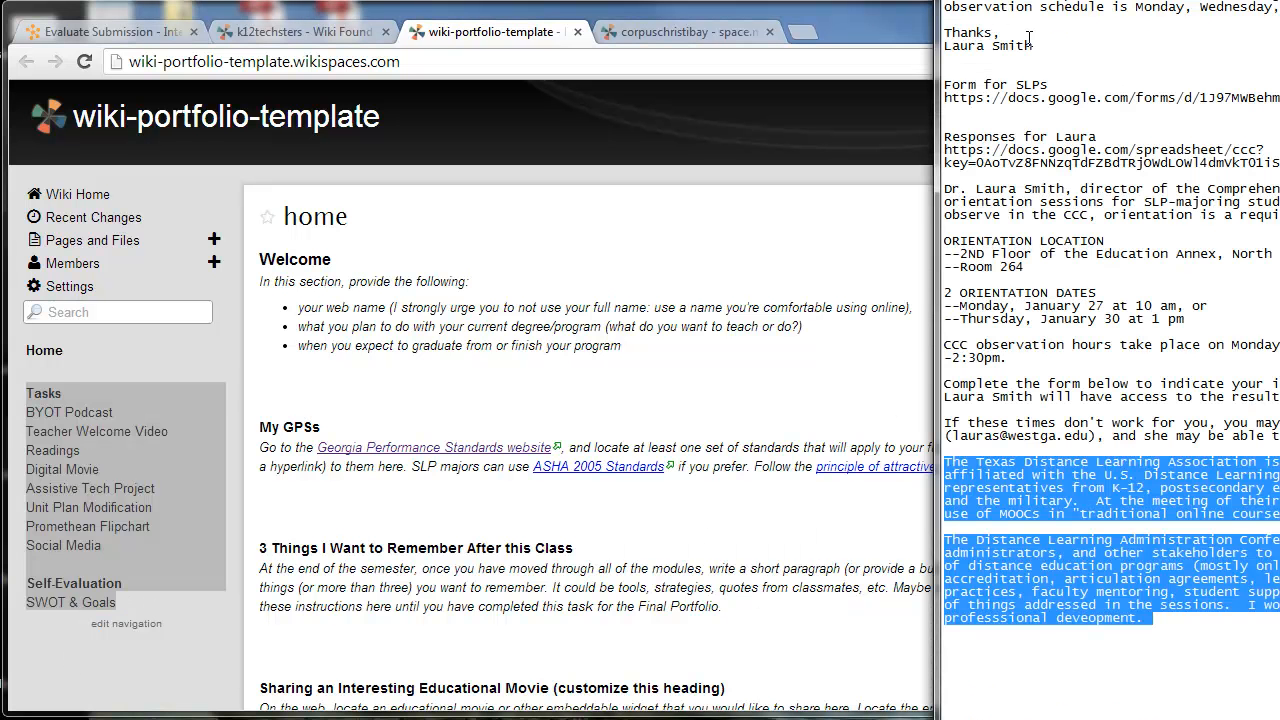
drag(1000, 0, 1279, 12)
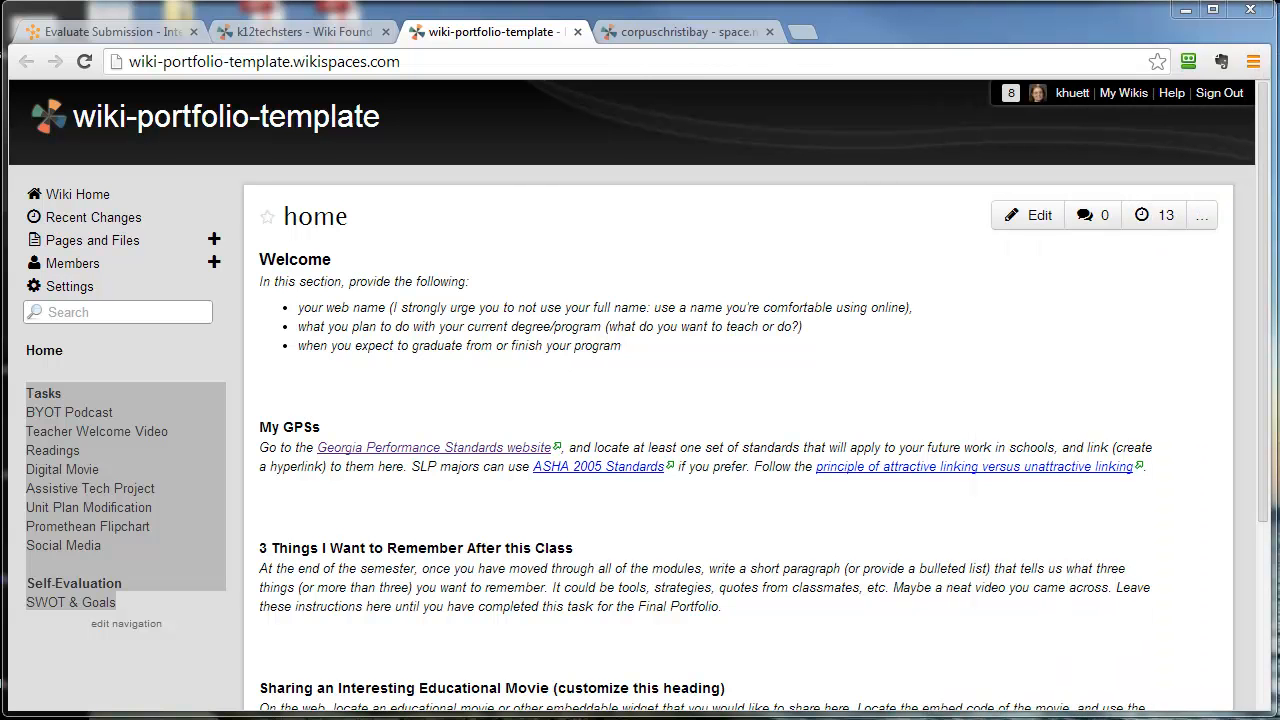
drag(1279, 530, 498, 63)
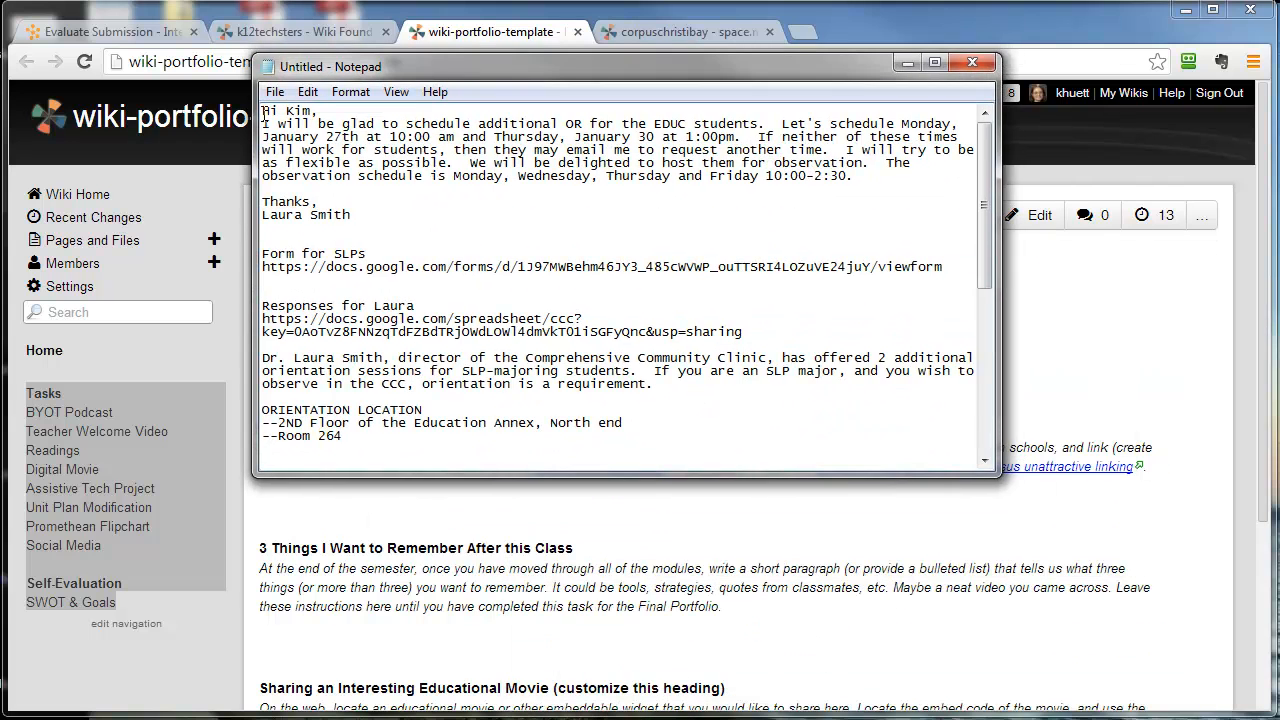
- Insert blank lines above the existing notes, paste the navigation list there as plain text, and copy it from Tasks to SWOT & Goals
key(Return)
key(Return)
key(Return)
key(Return)
key(Return)
key(Return)
key(Return)
key(Return)
key(Return)
key(Return)
key(Return)
key(Return)
key(Return)
key(Return)
key(Return)
key(Return)
key(Return)
key(Return)
key(Return)
key(Return)
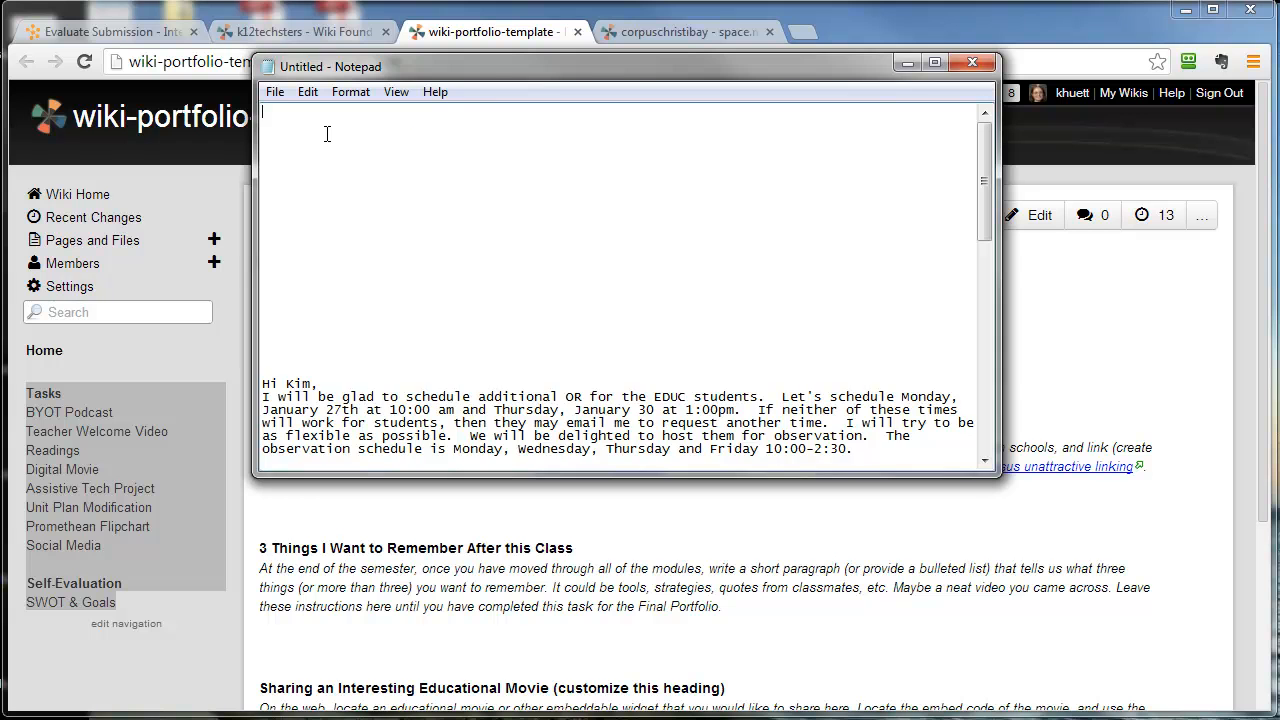
key(ctrl+v)
drag(262, 111, 387, 259)
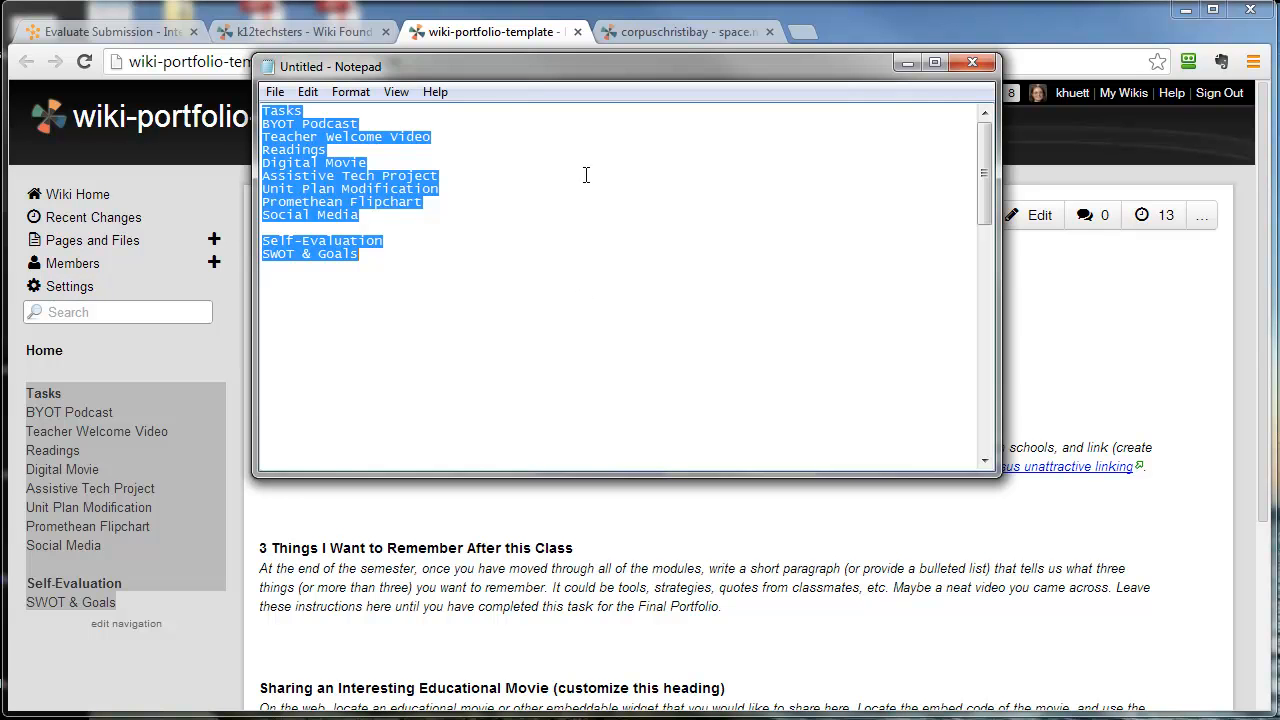
click(358, 176)
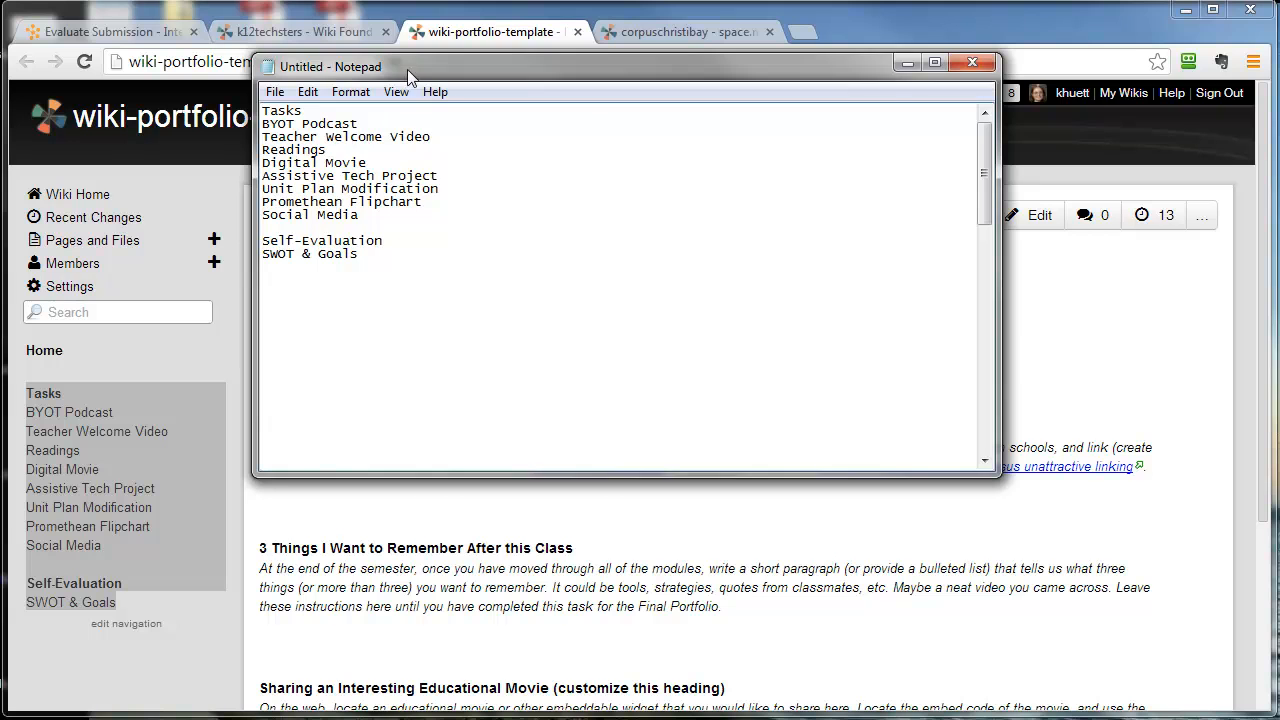
- Move Notepad out of the way and paste the plain-text list into the corpuschristibay navigation page in the browser
drag(407, 71, 1279, 92)
click(657, 31)
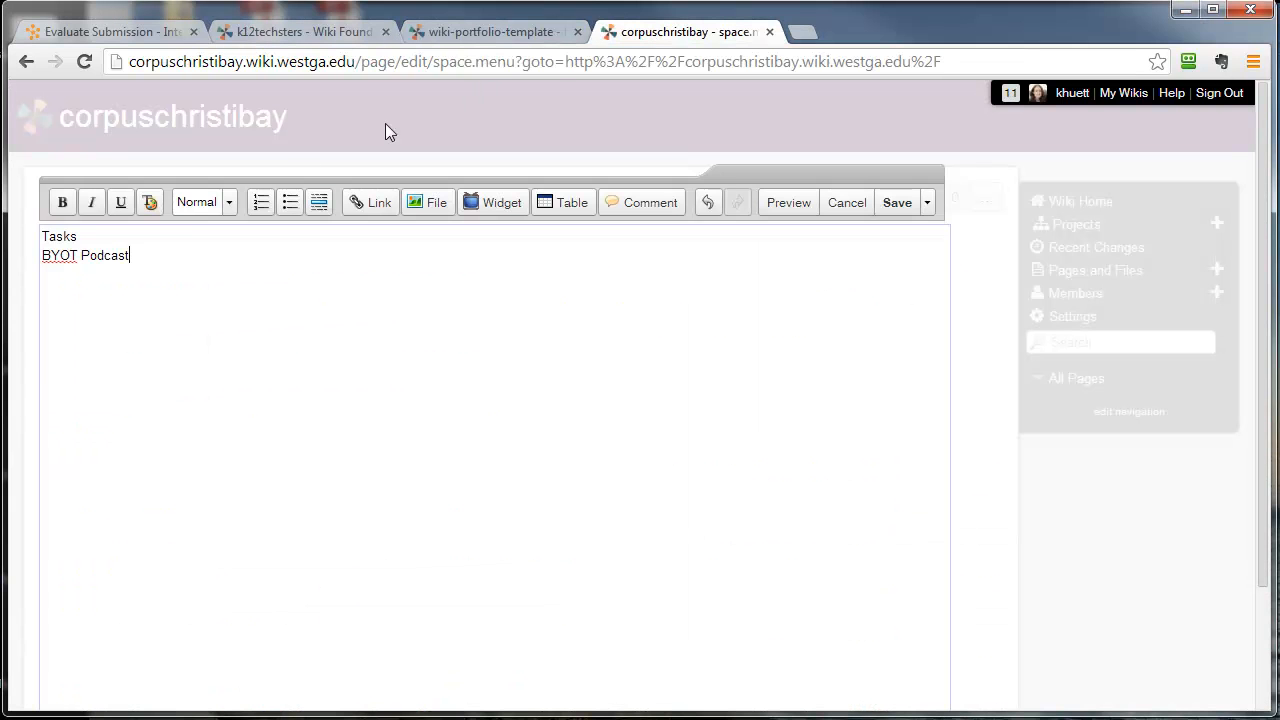
key(ctrl+v)
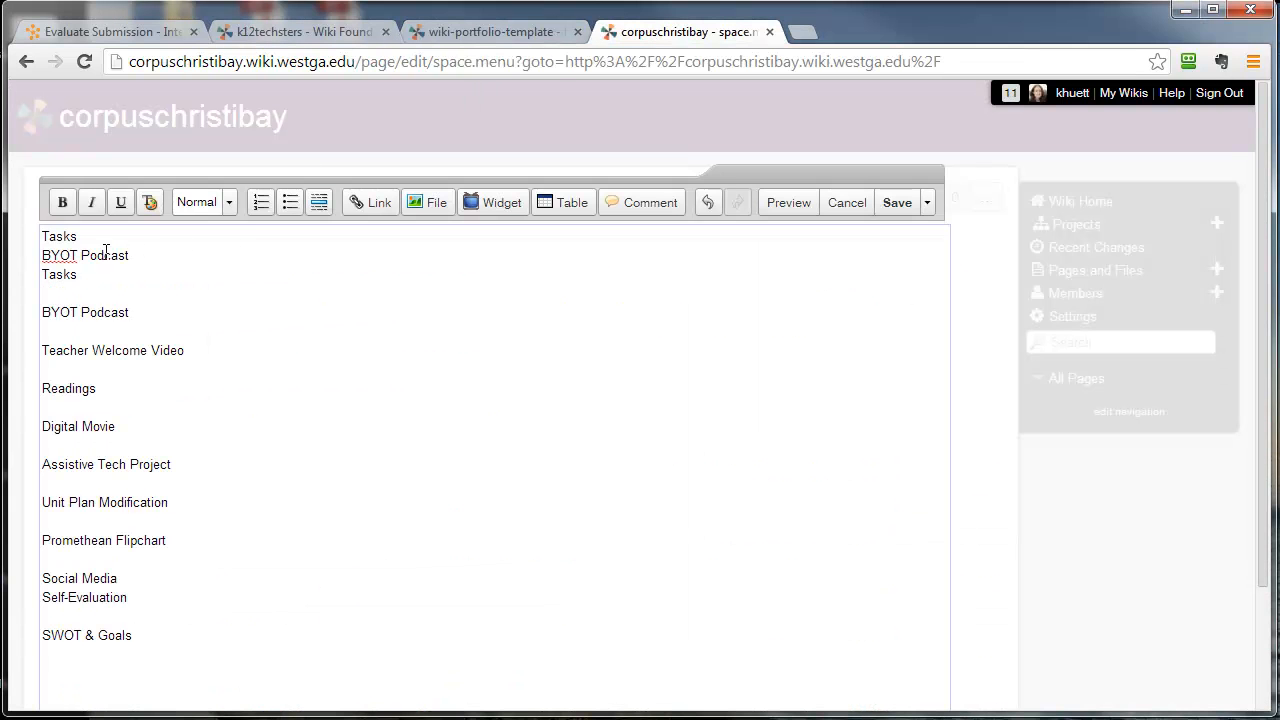
- Delete the duplicate Tasks and BYOT Podcast lines above the pasted navigation list
drag(130, 256, 30, 240)
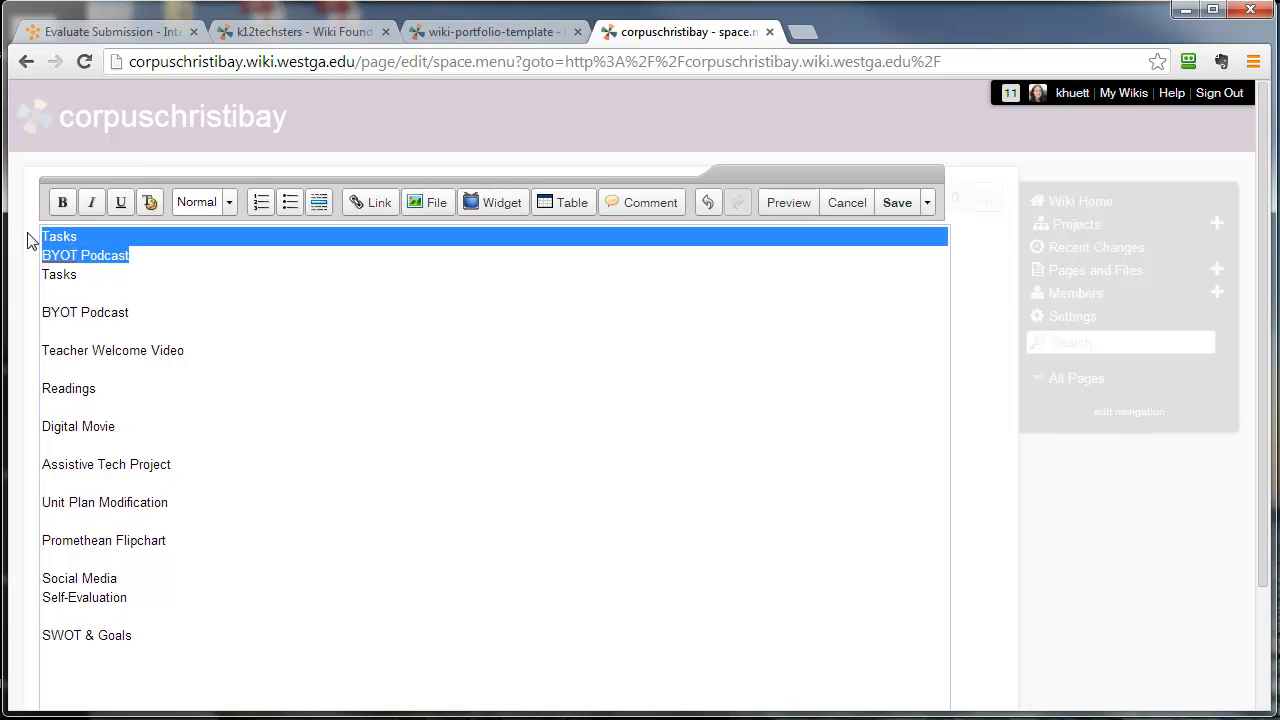
key(BackSpace)
key(Delete)
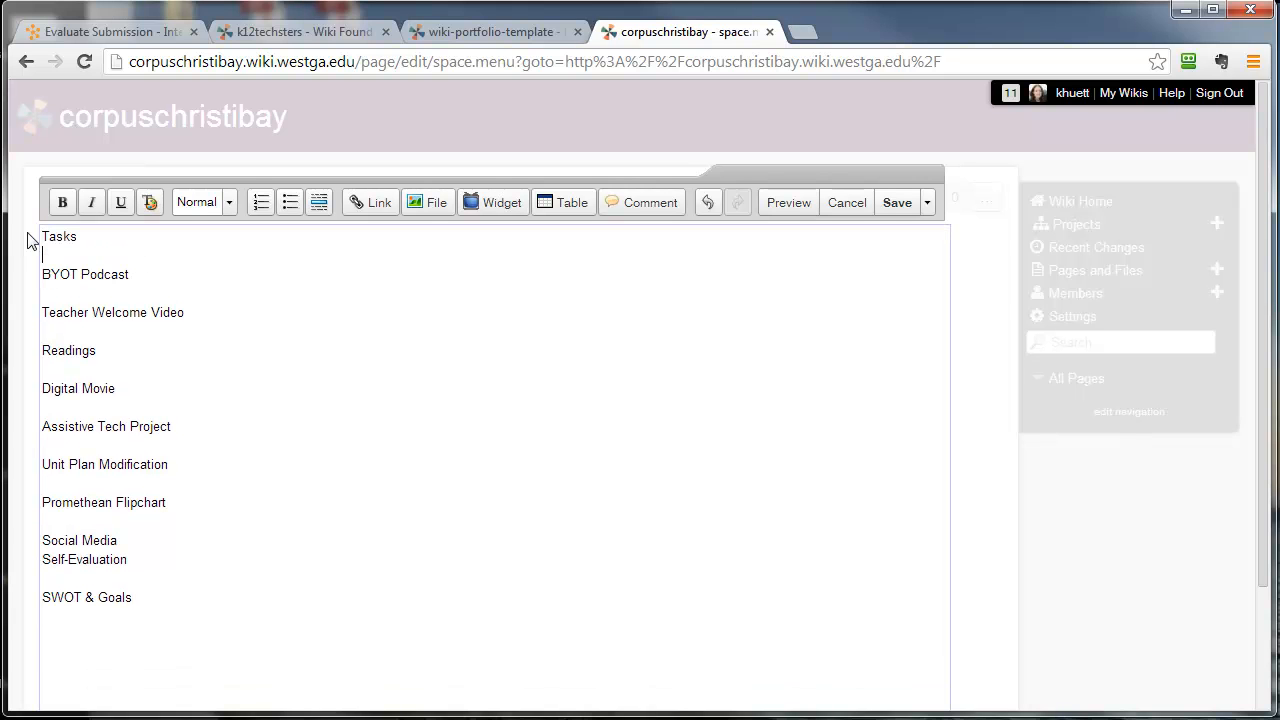
- Remove the blank lines between the navigation entries from Tasks down to Social Media
key(Delete)
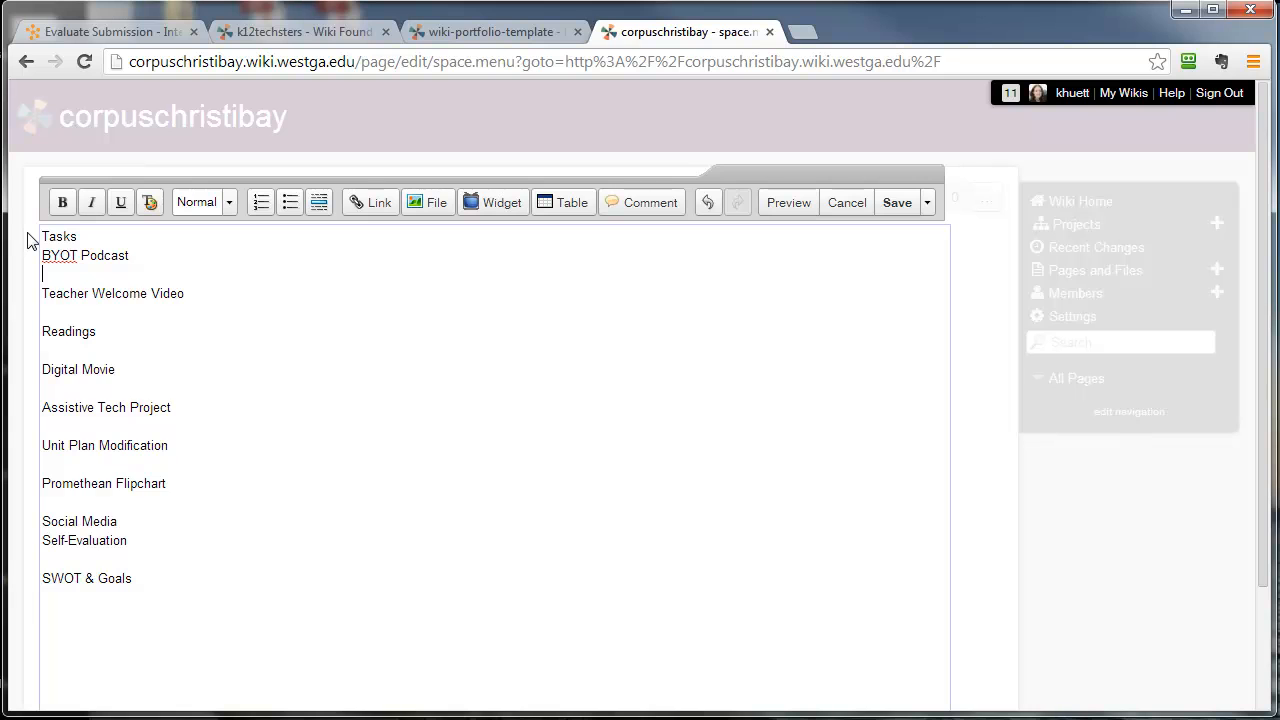
key(Delete)
key(Down)
key(Delete)
key(Down)
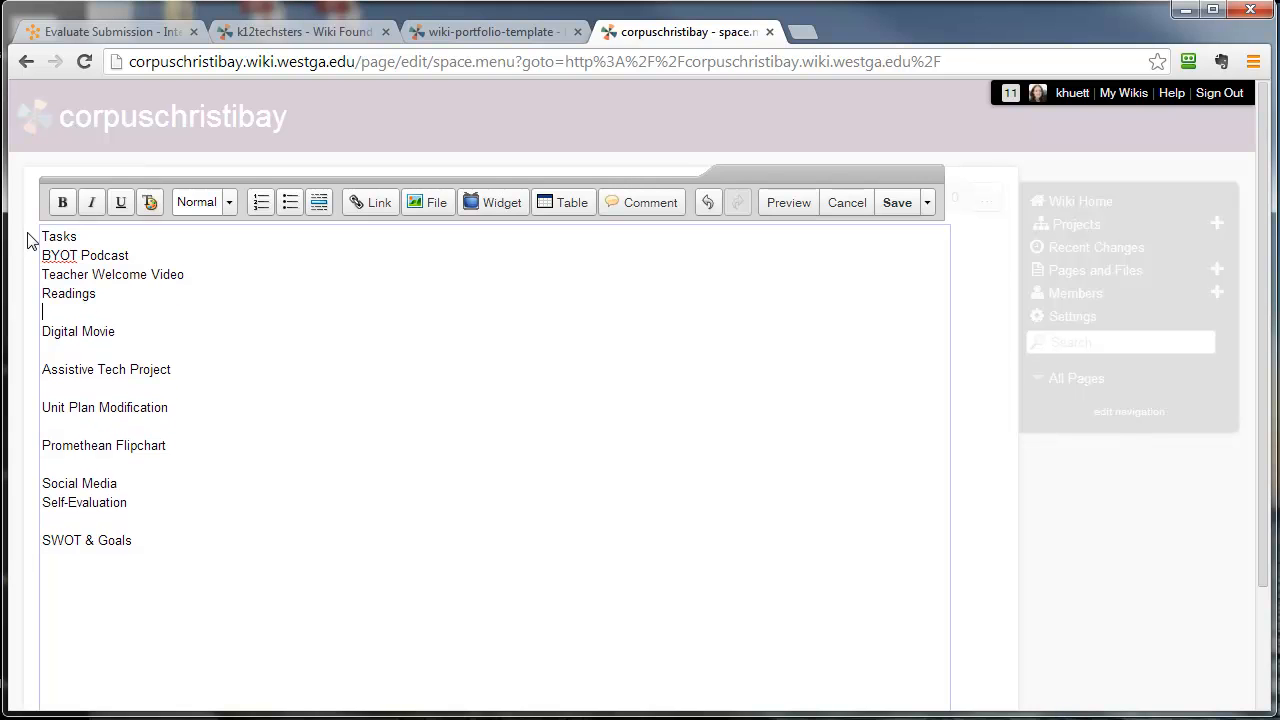
key(Delete)
key(Down)
key(Delete)
key(Down)
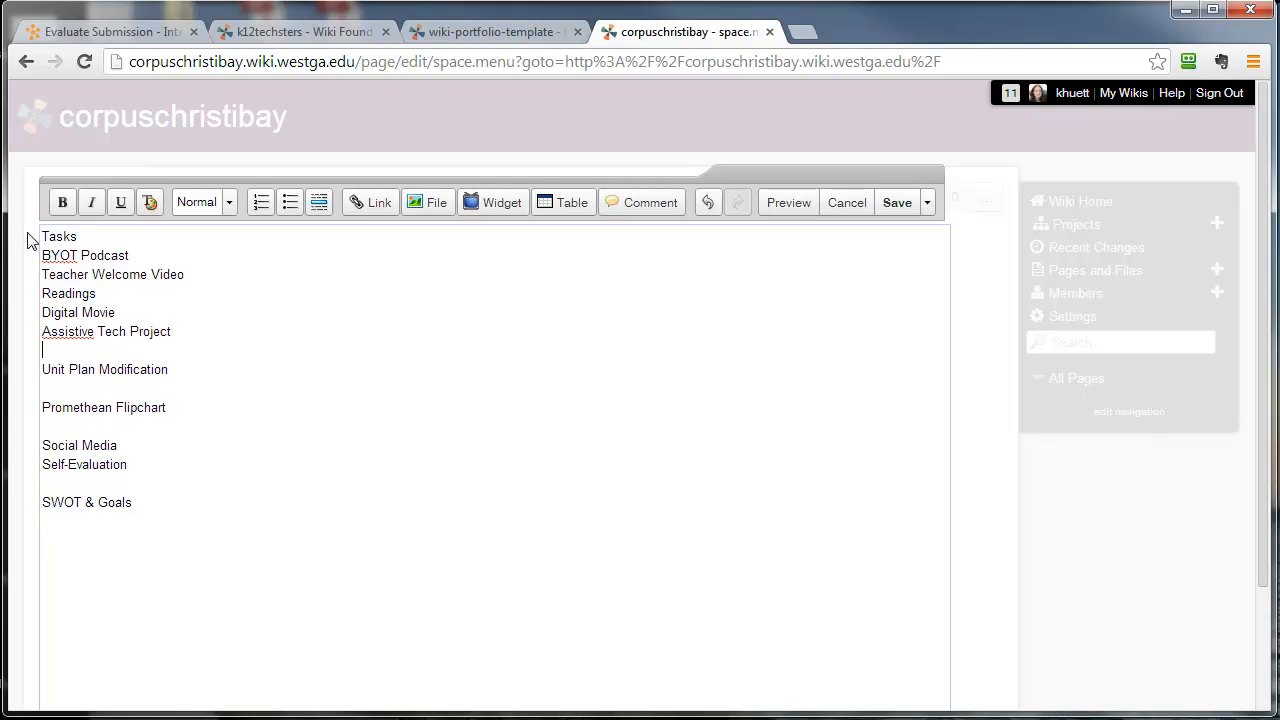
key(Delete)
key(Down)
key(Delete)
key(Down)
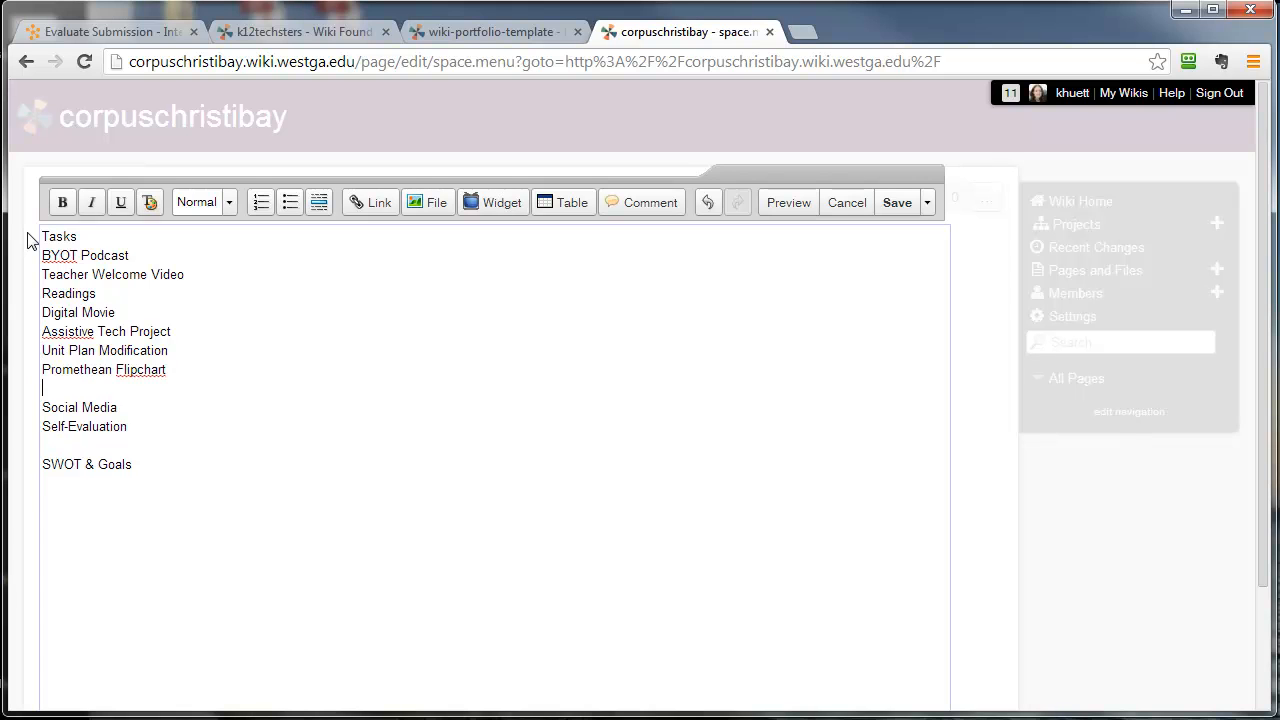
key(Delete)
- Insert a blank line above Self-Evaluation and remove the one between Self-Evaluation and SWOT & Goals
key(Down)
key(Return)
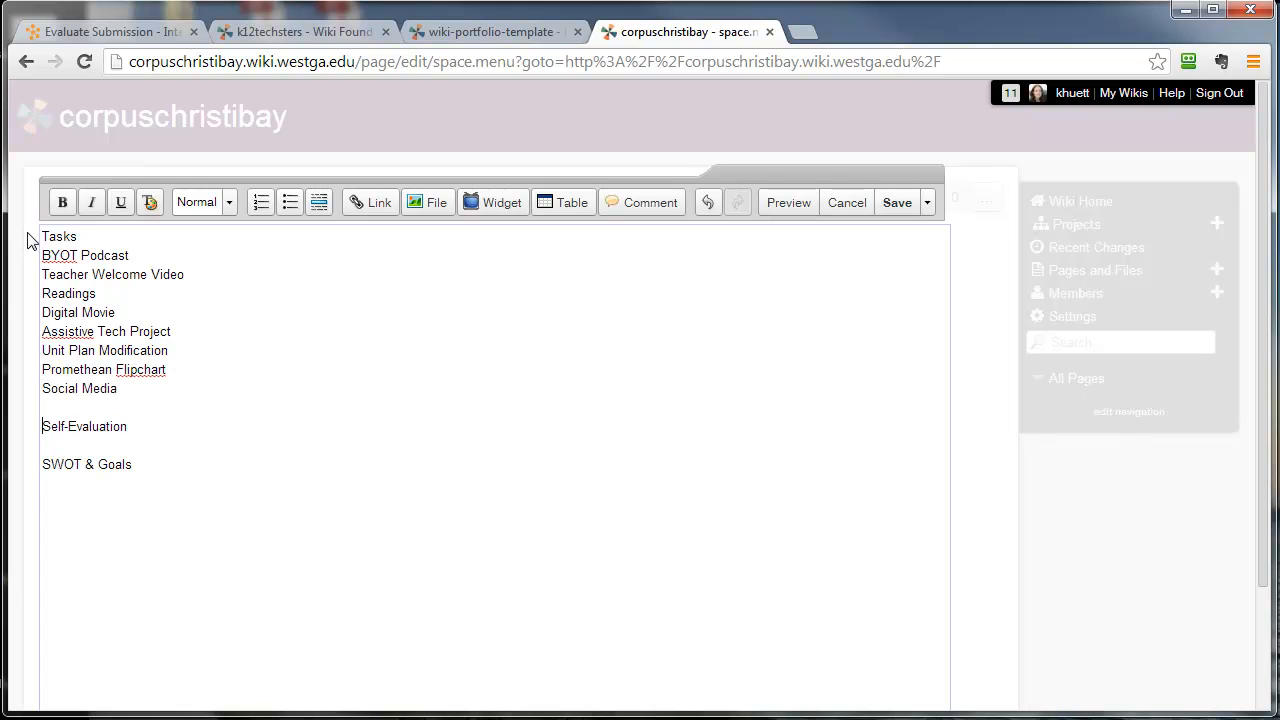
key(Delete)
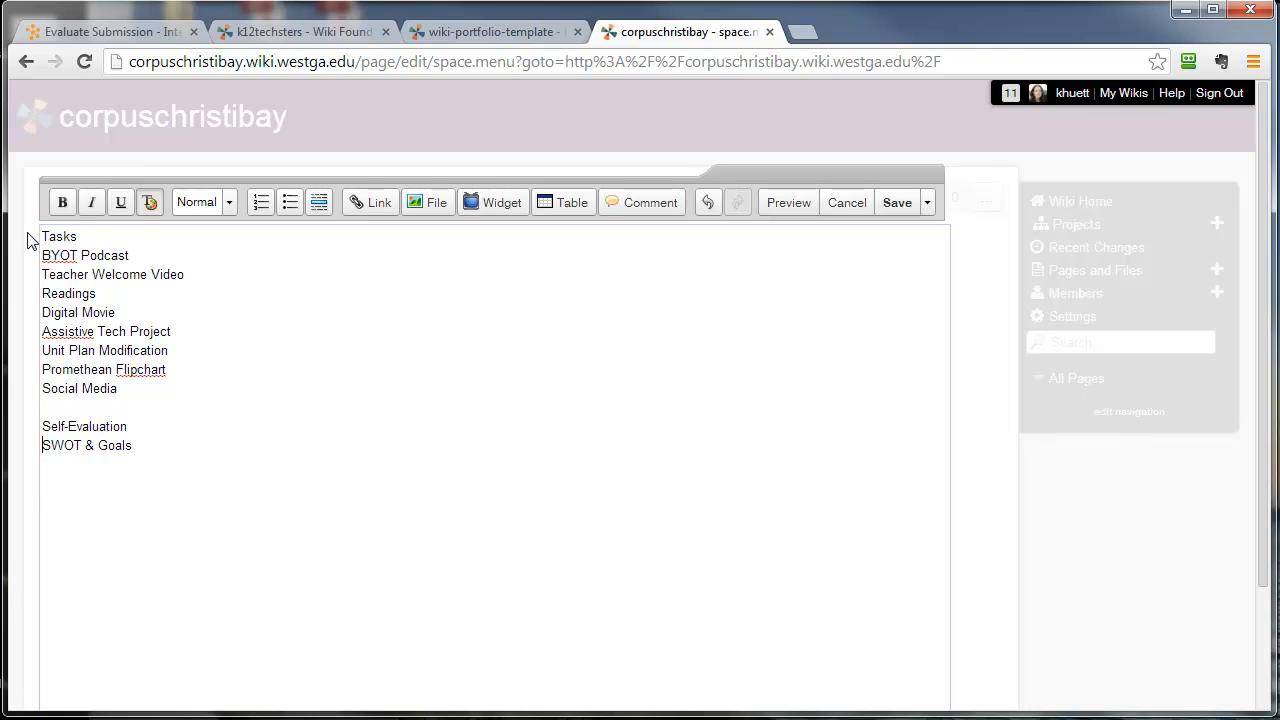
- Make the Tasks and Self-Evaluation headings bold and save the navigation page
drag(42, 236, 80, 236)
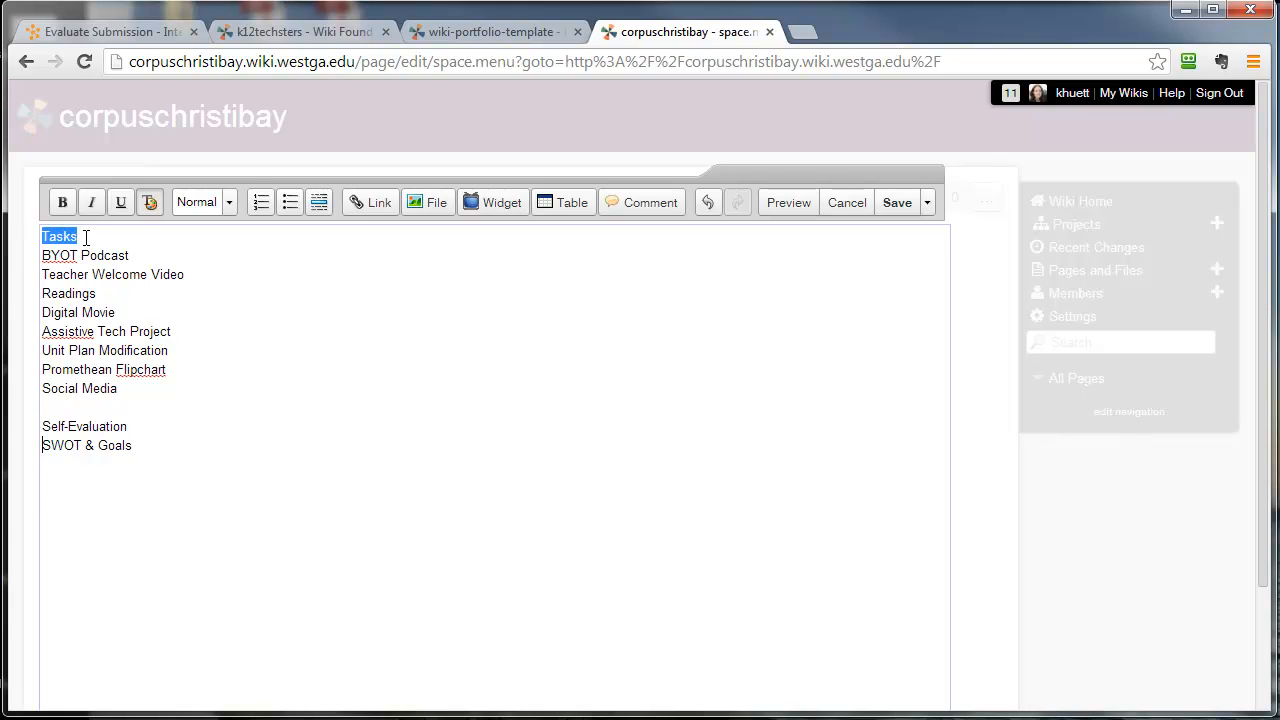
click(62, 204)
drag(43, 426, 172, 426)
click(62, 204)
click(186, 377)
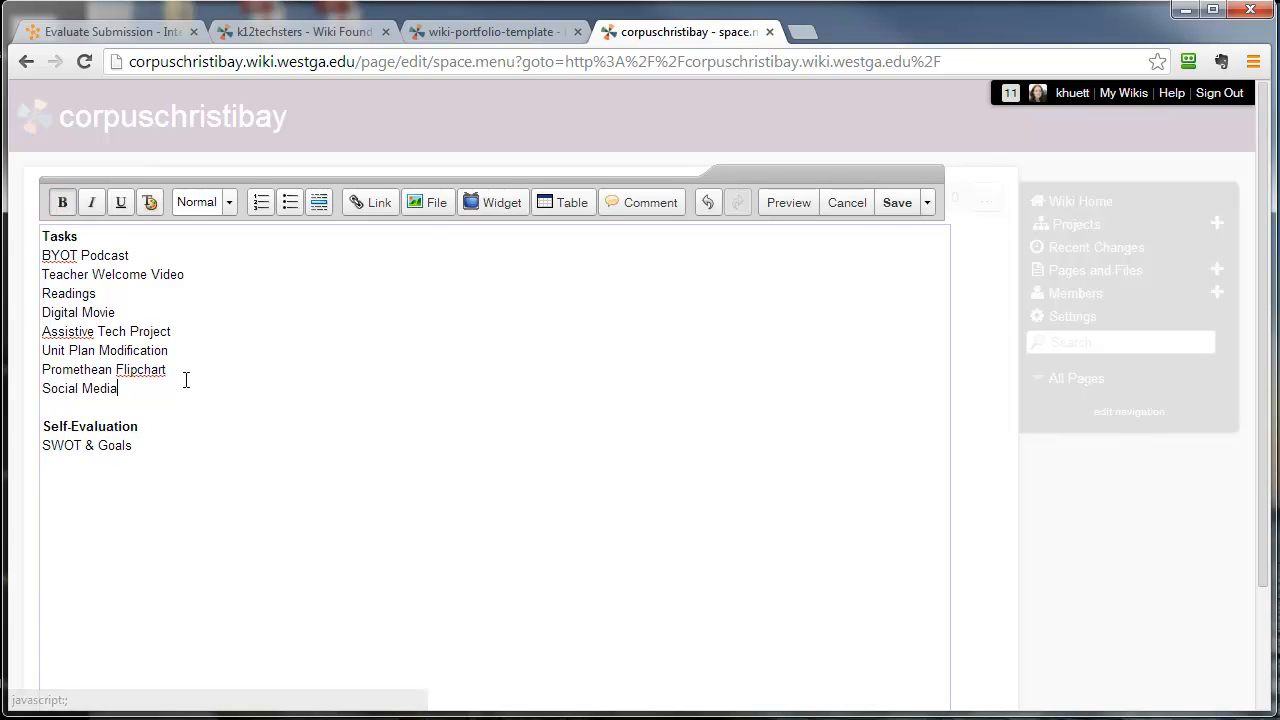
click(897, 204)
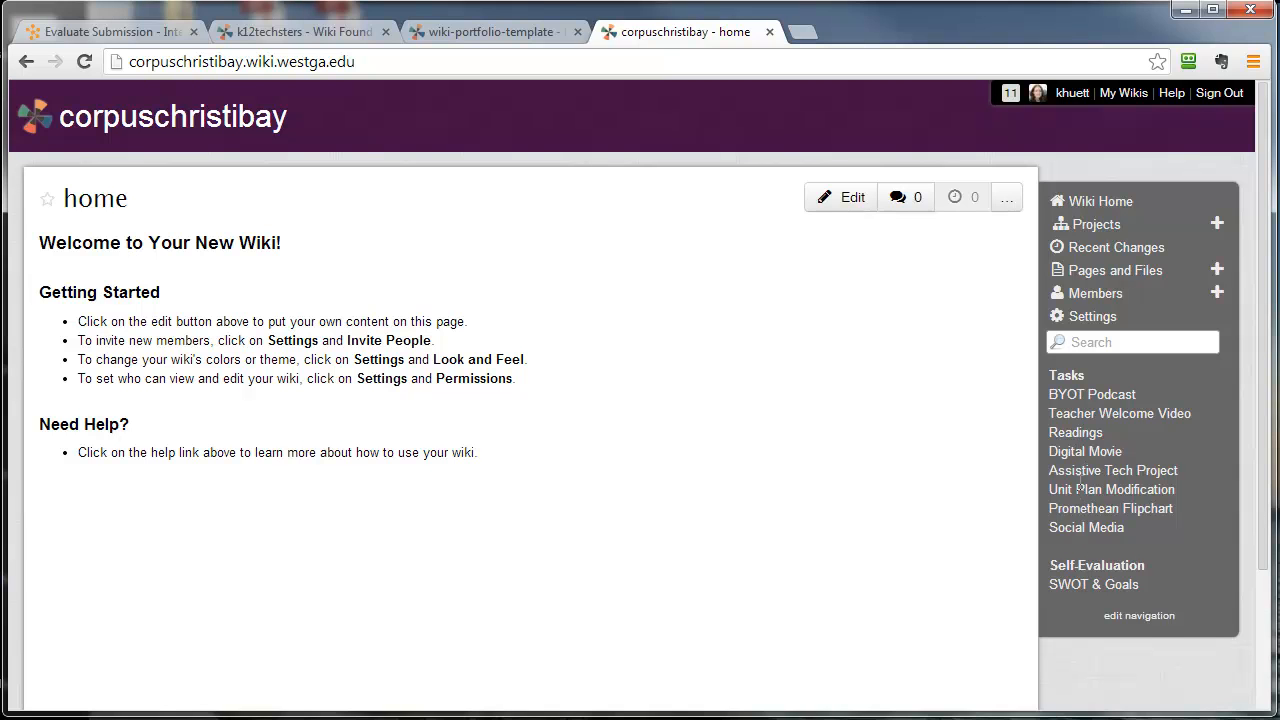
- Reopen the wiki navigation for editing and link the BYOT Podcast entry to the corpuschristibay page of the same name
drag(1050, 394, 1144, 529)
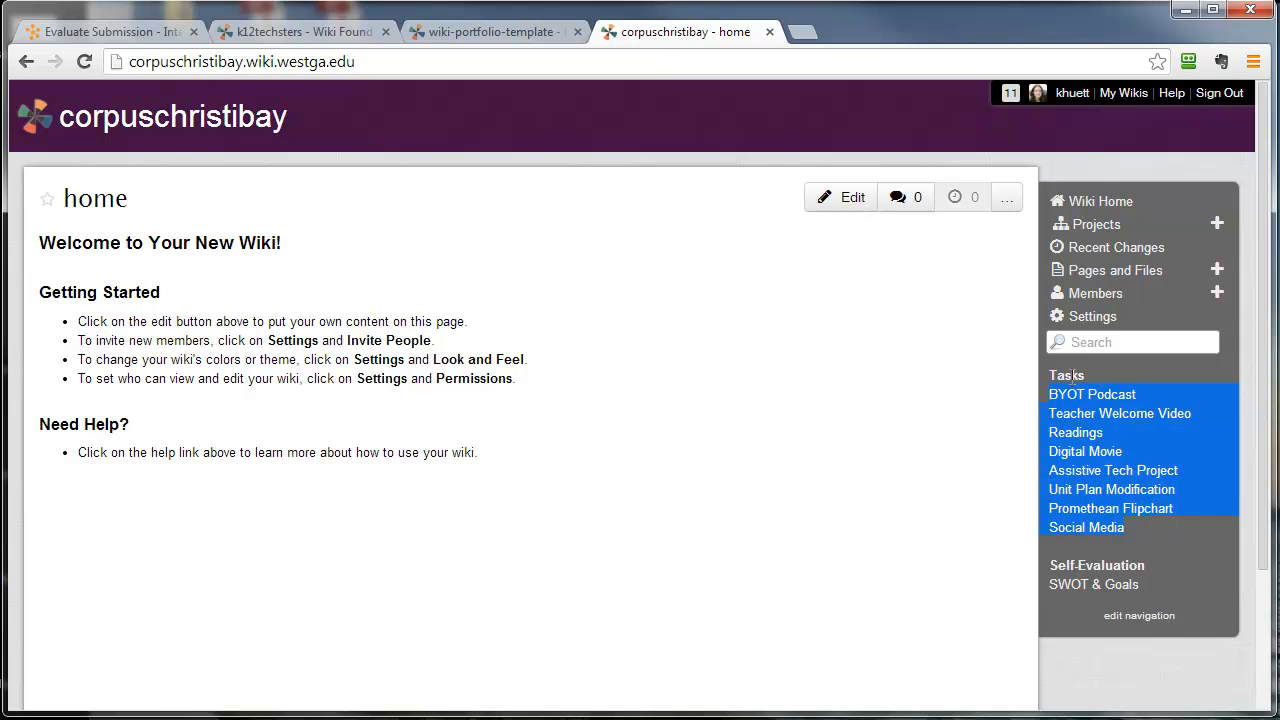
drag(1051, 584, 1146, 586)
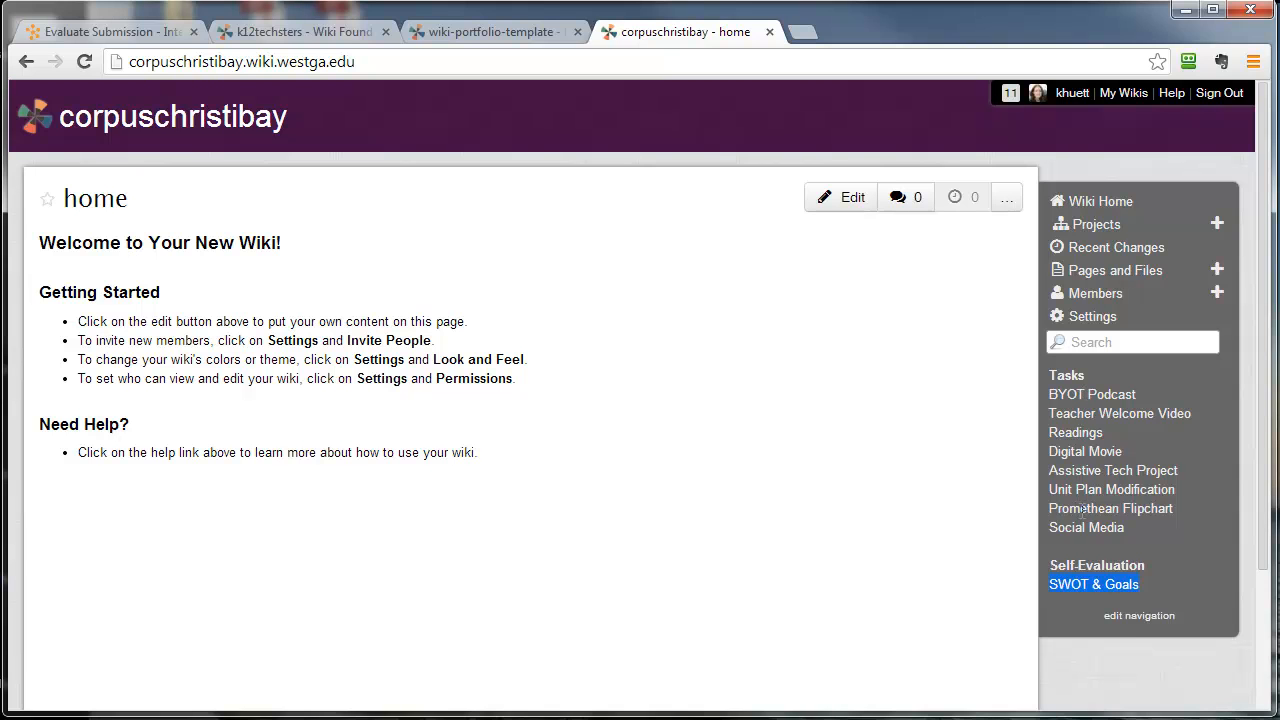
click(1138, 616)
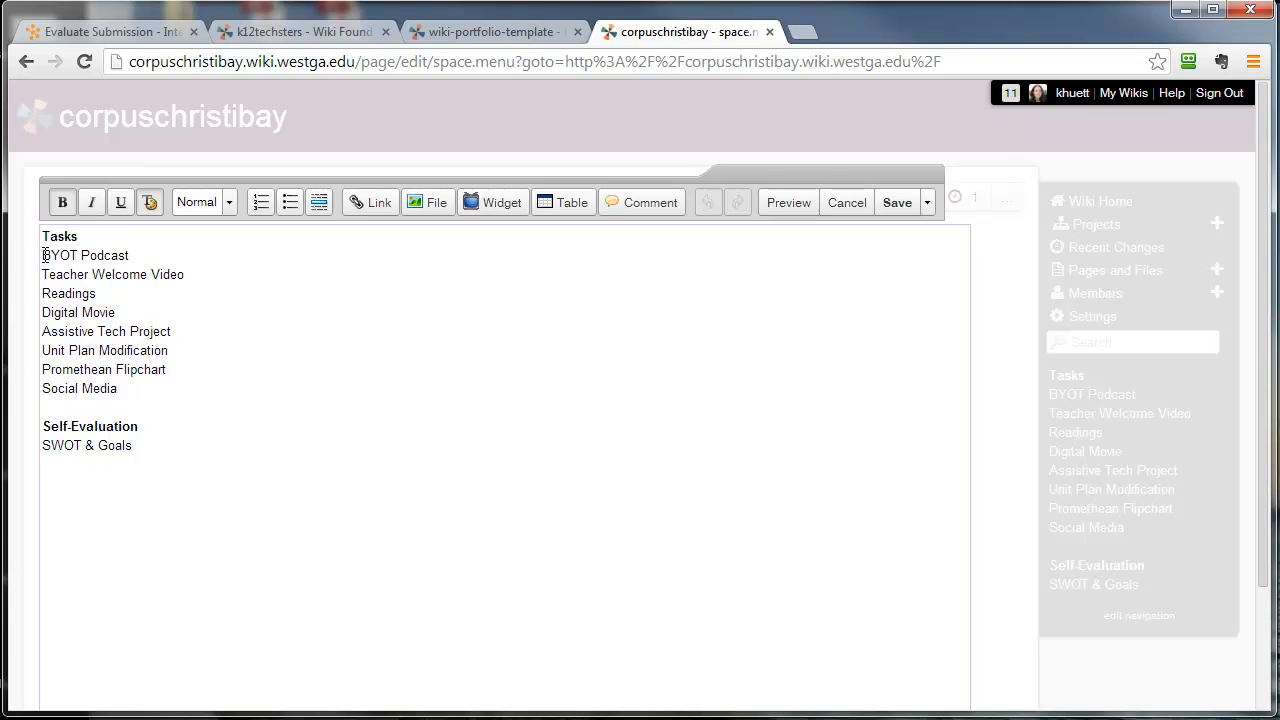
drag(44, 255, 135, 256)
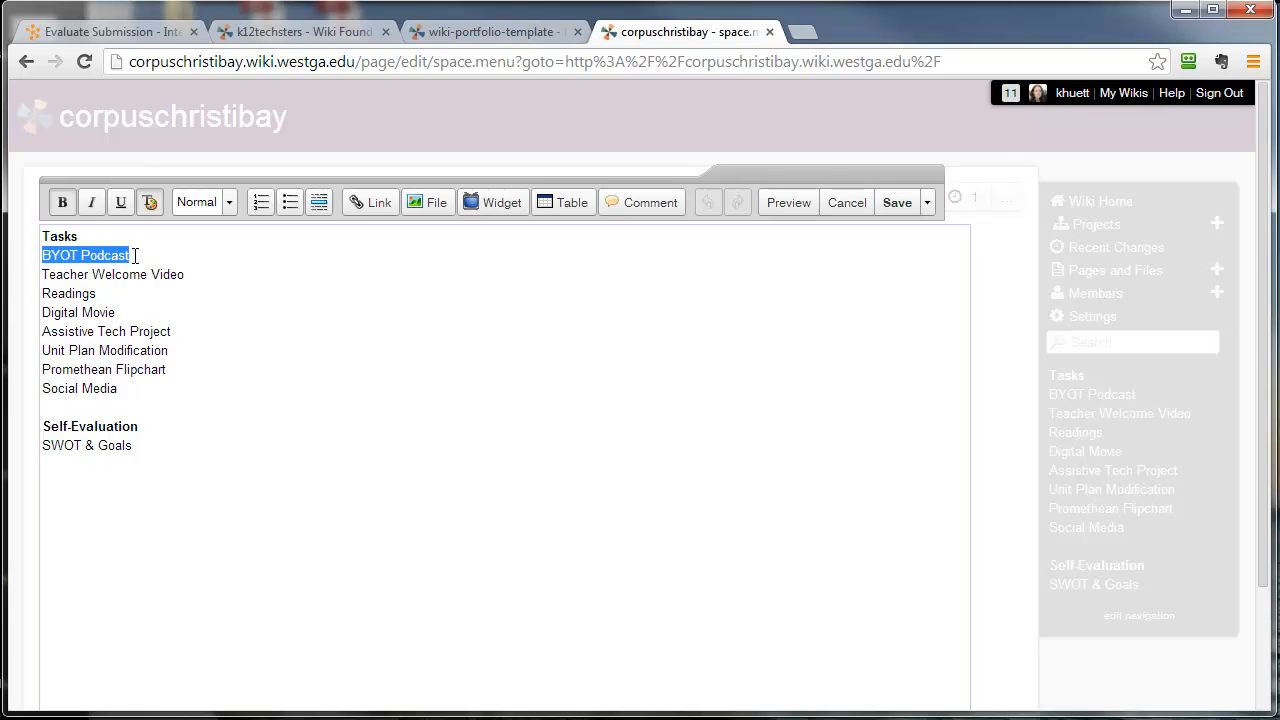
click(370, 202)
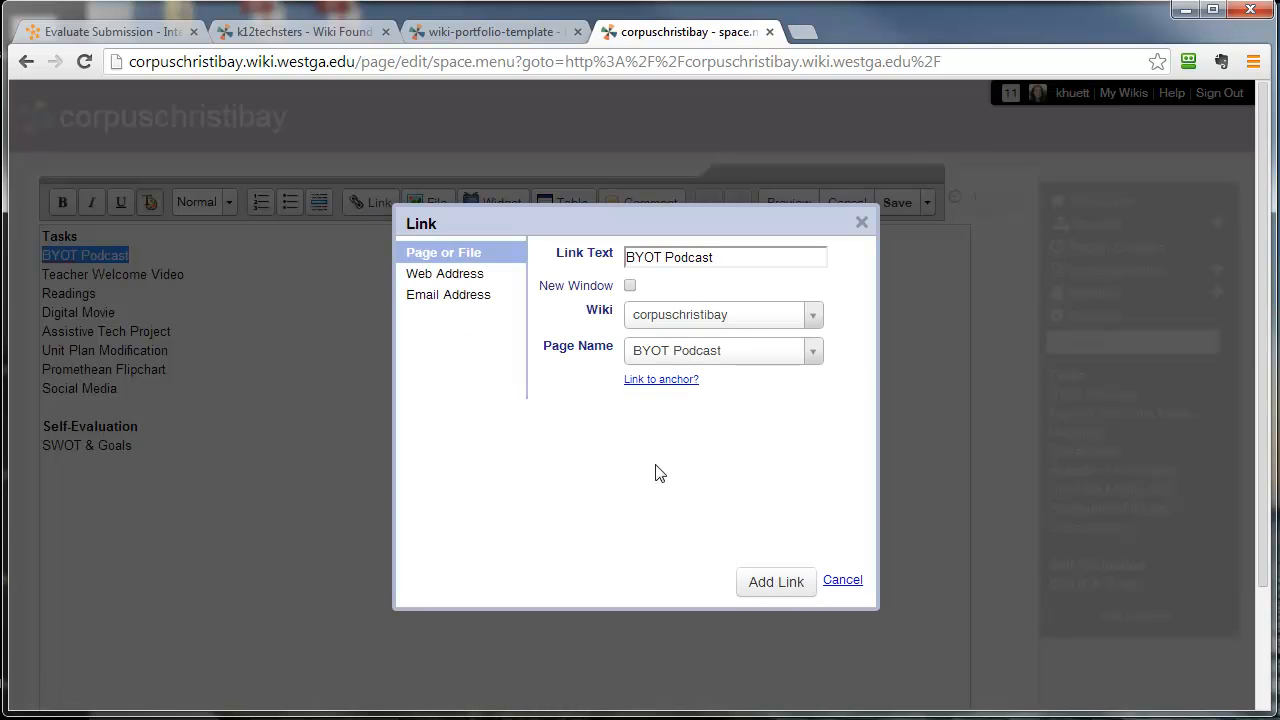
click(768, 582)
click(215, 369)
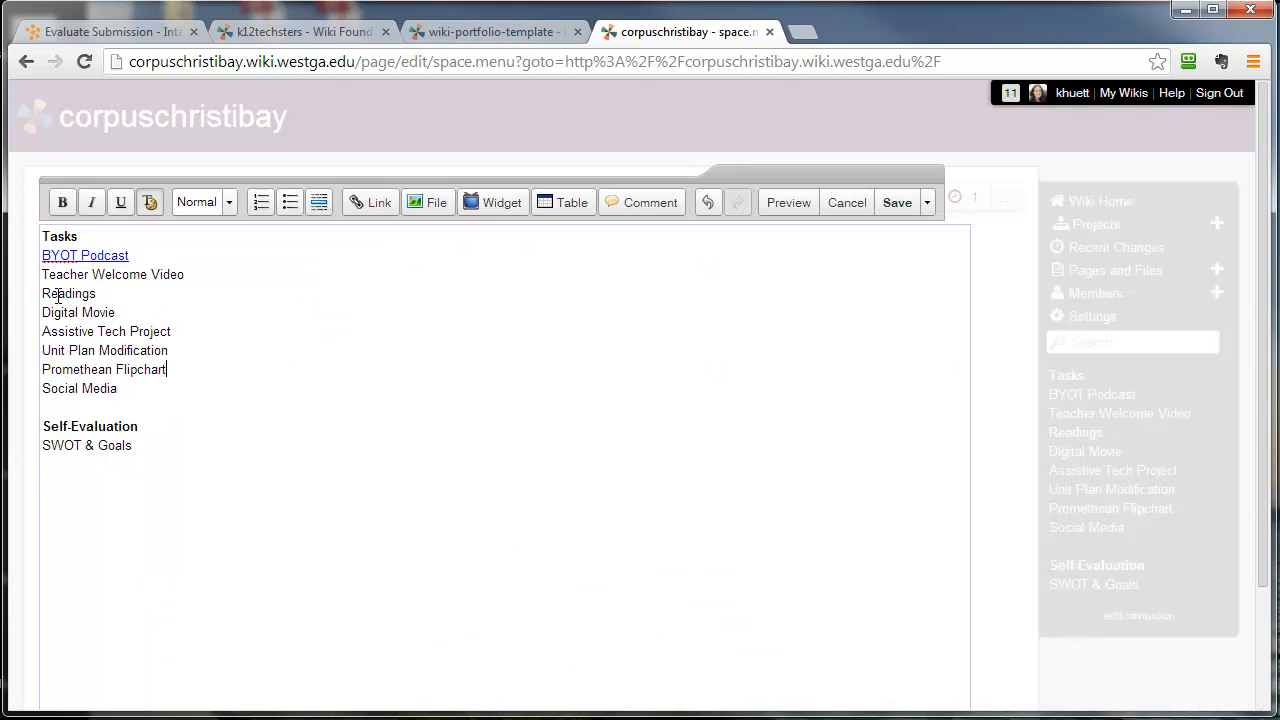
- Link the Teacher Welcome Video entry to the wiki page of the same name
drag(43, 273, 205, 277)
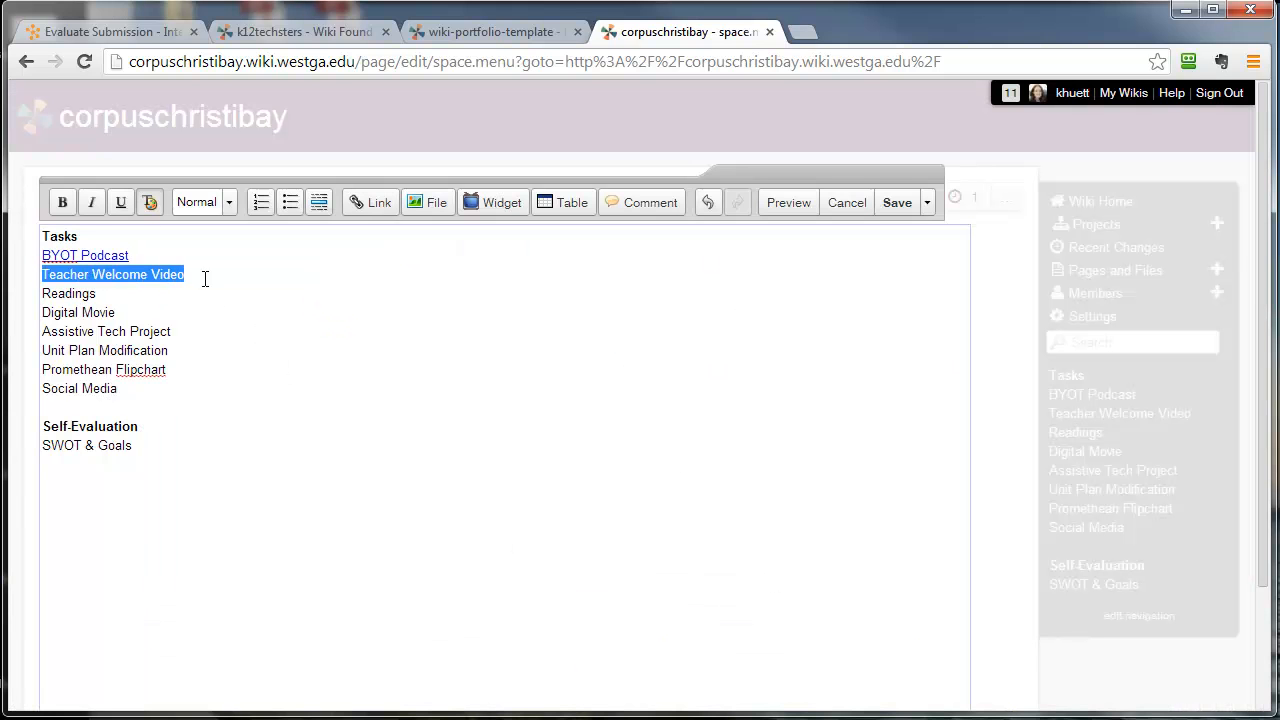
click(378, 204)
click(790, 585)
click(191, 460)
- Link the Readings and Digital Movie entries to the corpuschristibay pages with the same names
drag(42, 293, 101, 292)
click(370, 203)
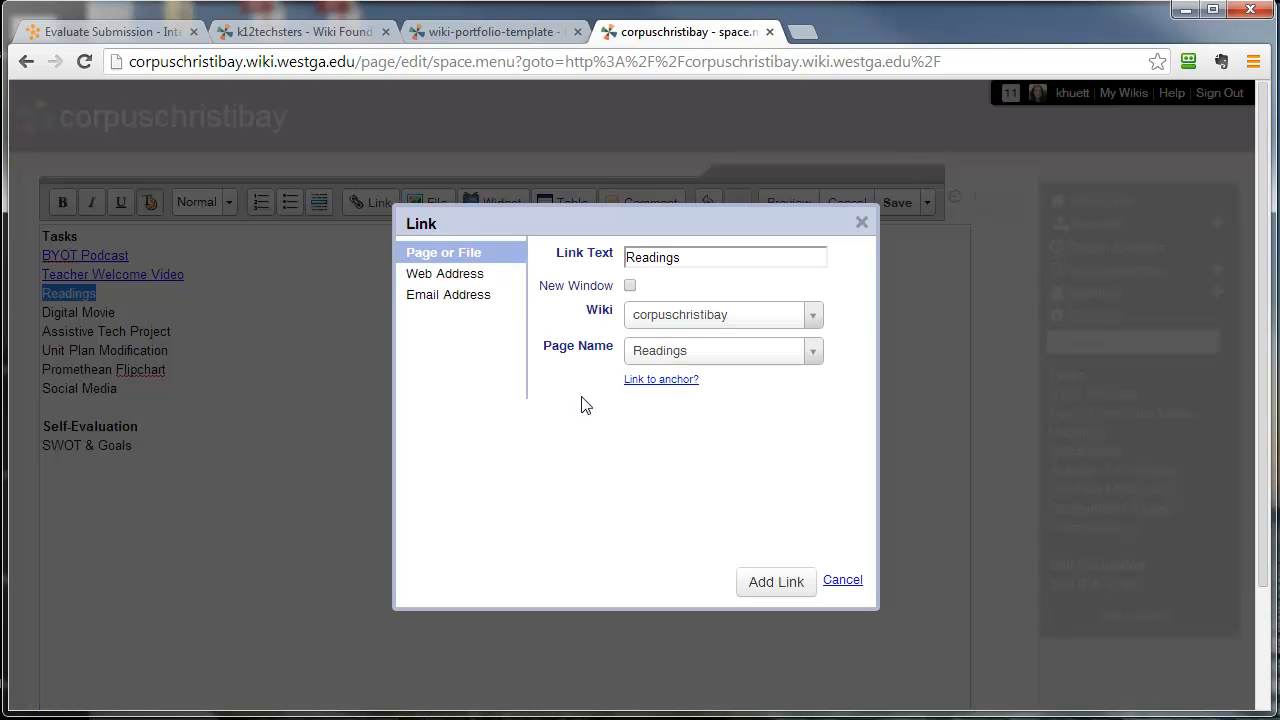
click(772, 582)
click(180, 443)
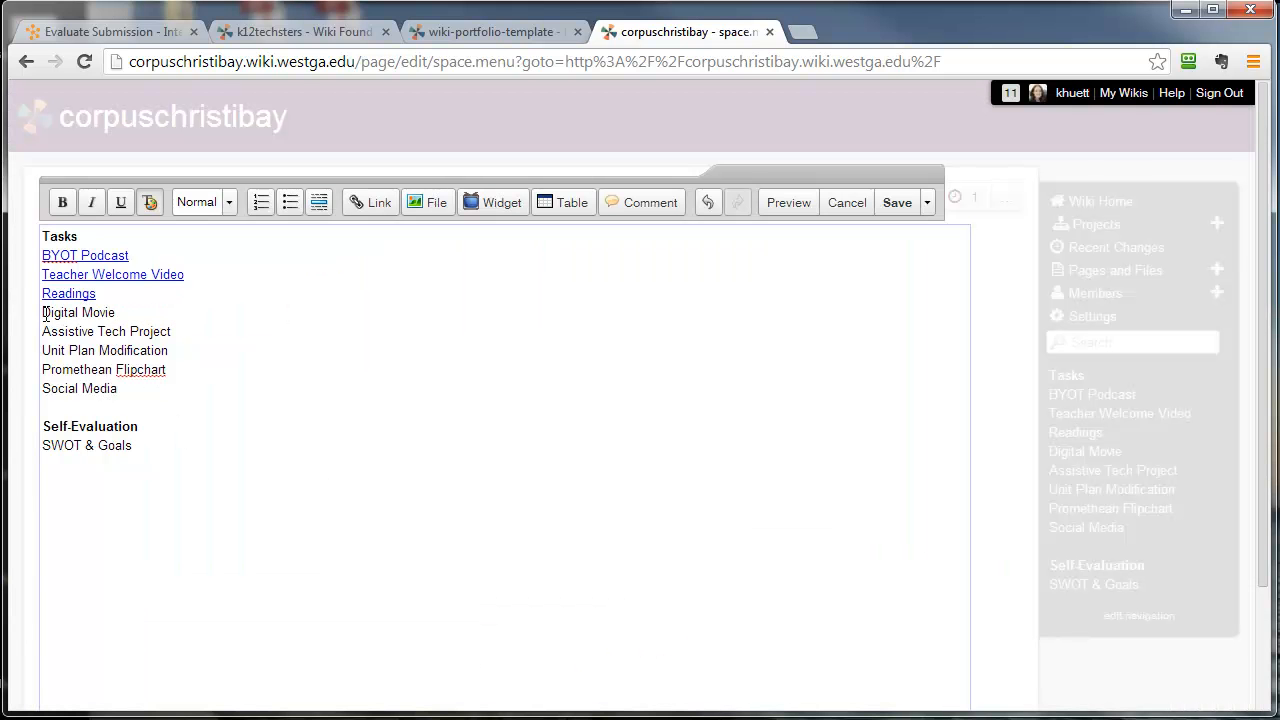
drag(45, 313, 124, 312)
click(370, 203)
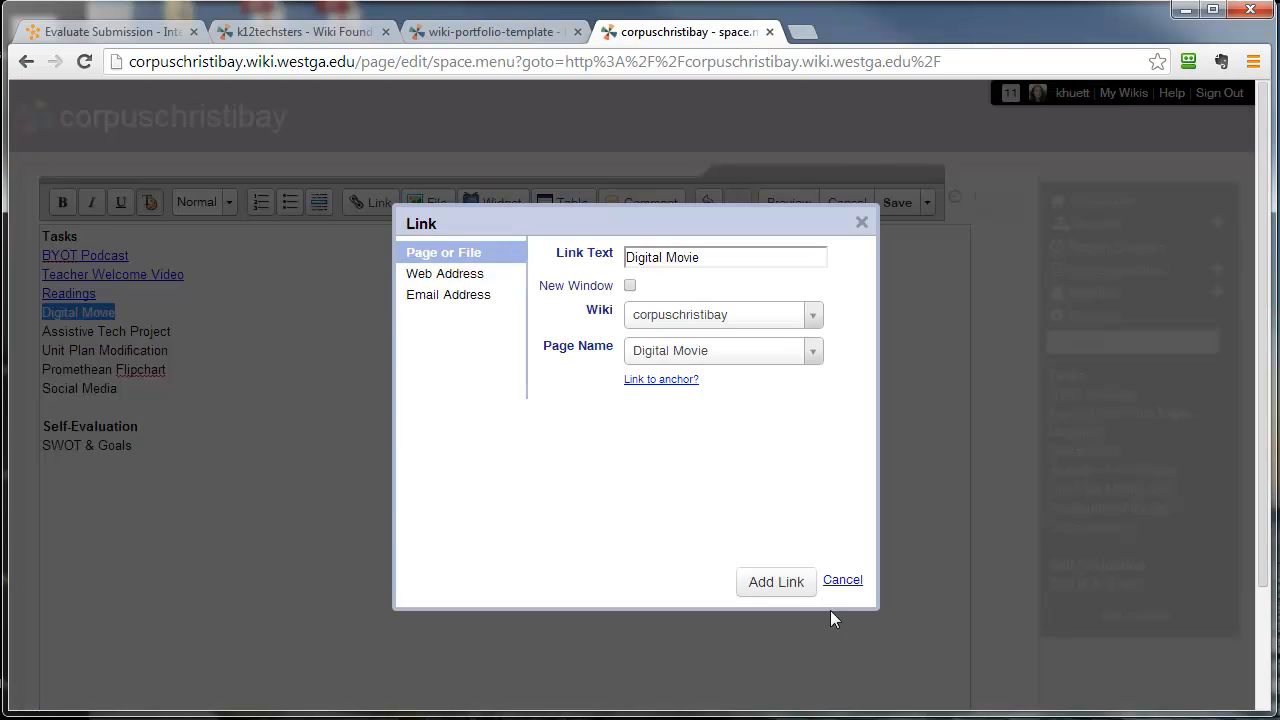
click(791, 590)
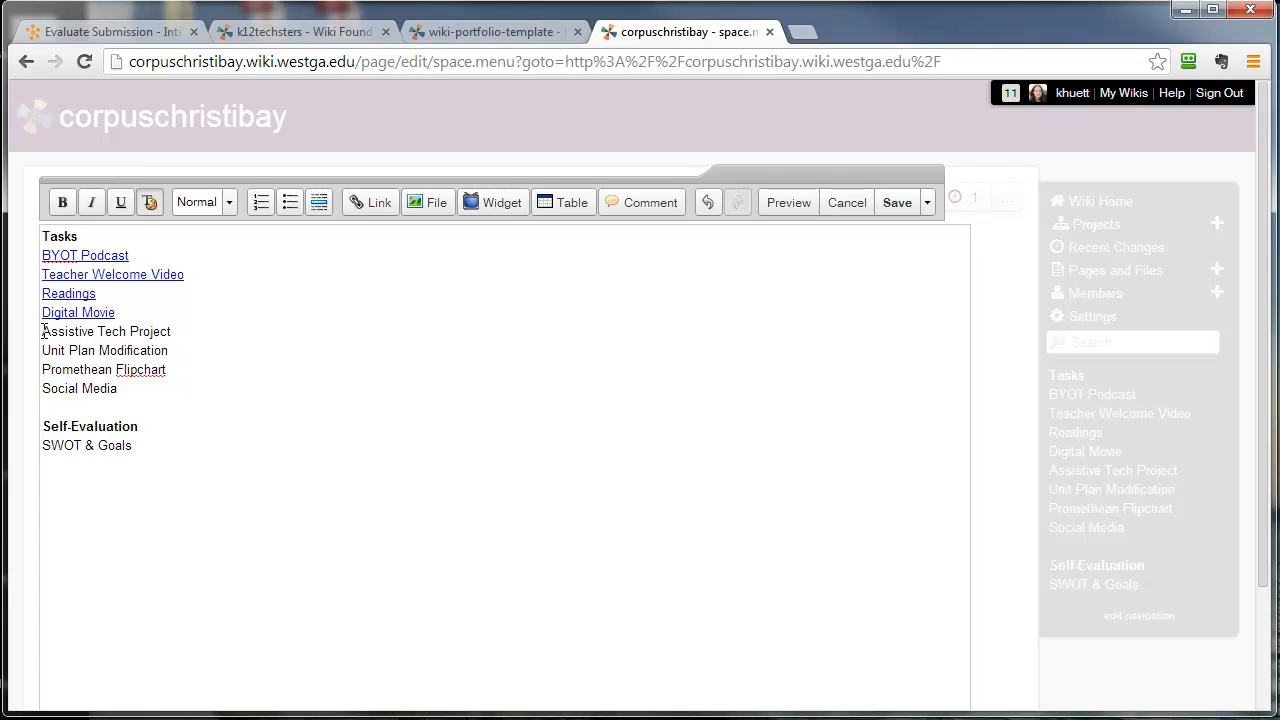
- Link the Assistive Tech Project entry to the same-named corpuschristibay page, reviewing the page name choices and web address option before adding it
drag(42, 331, 111, 331)
click(122, 331)
drag(44, 331, 173, 332)
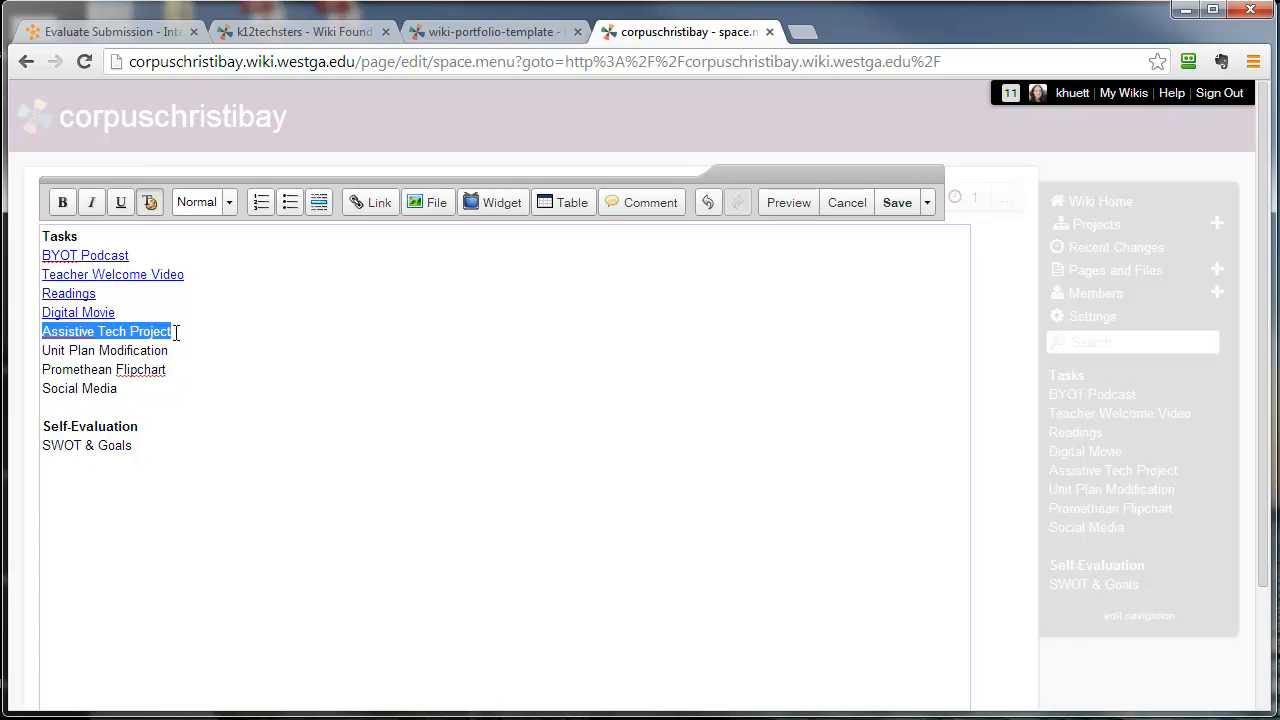
click(110, 334)
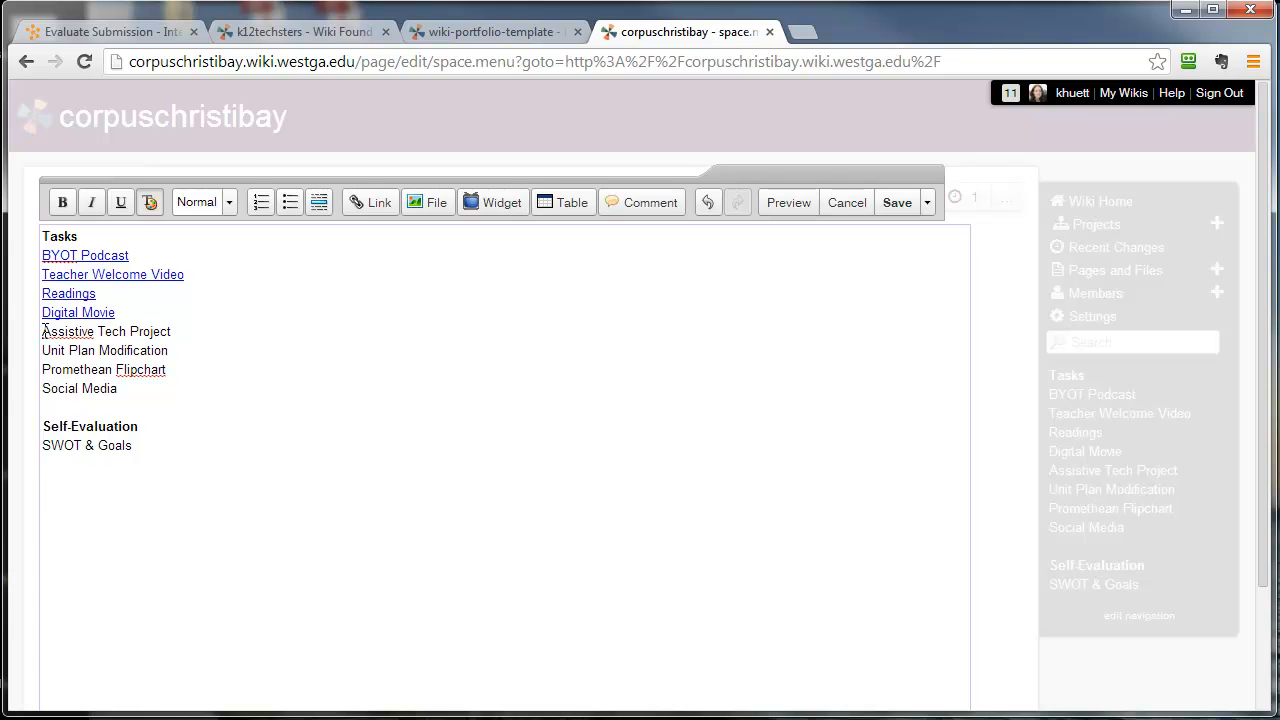
drag(44, 331, 174, 333)
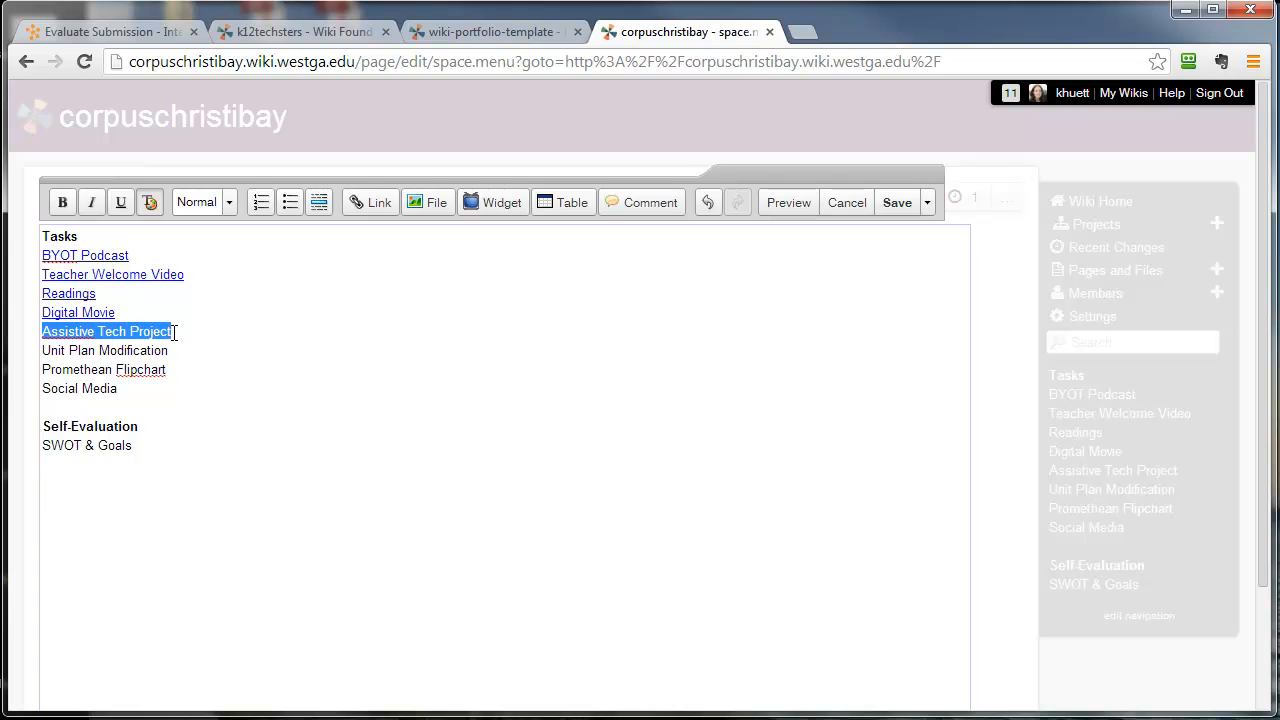
click(371, 203)
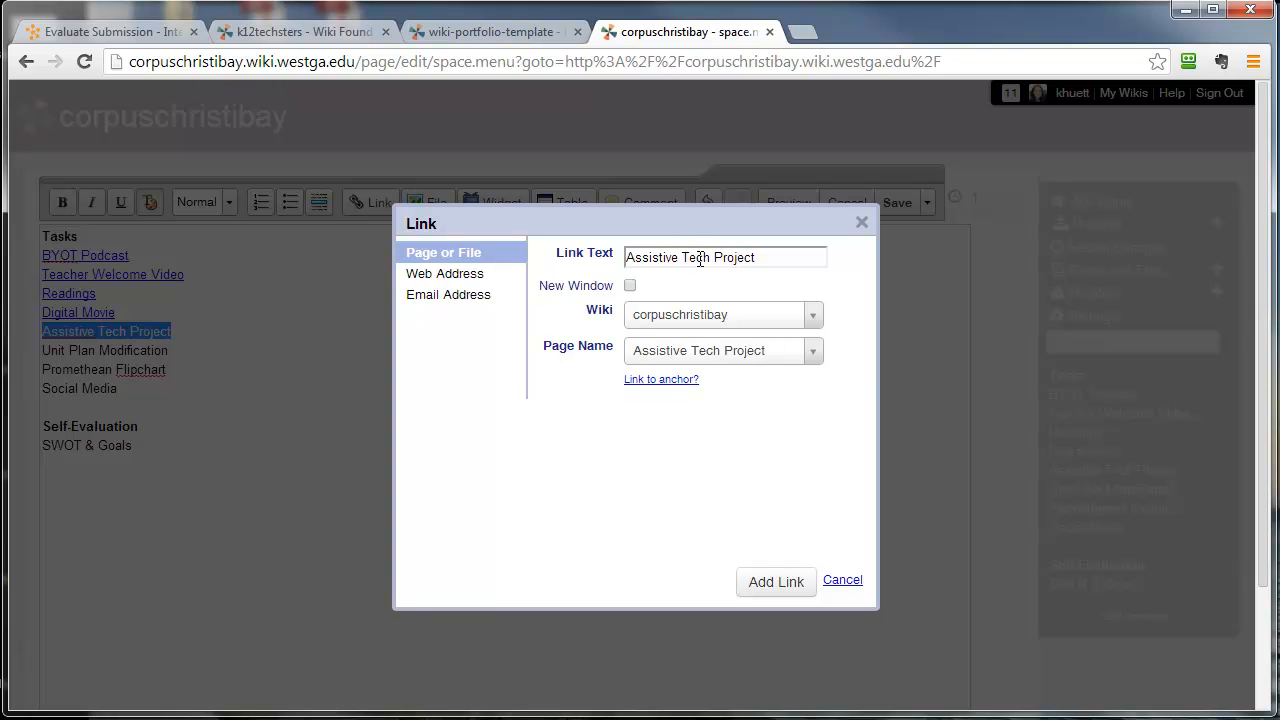
click(698, 358)
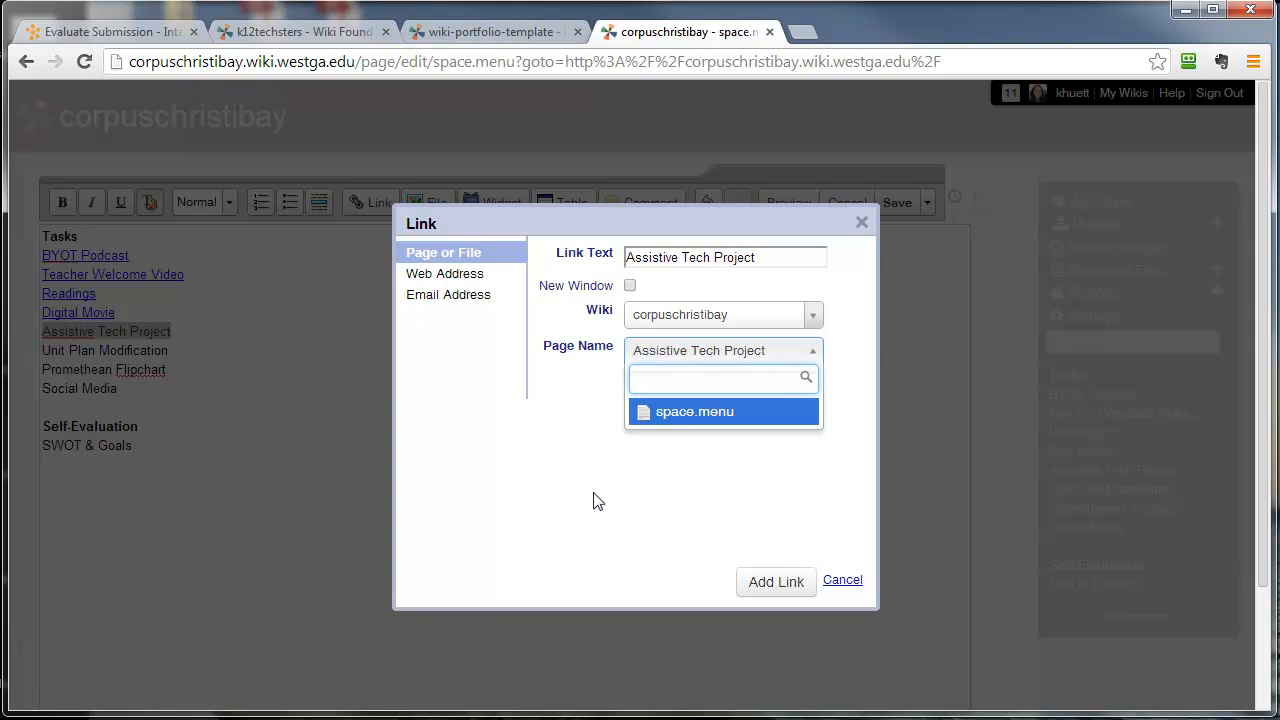
click(588, 440)
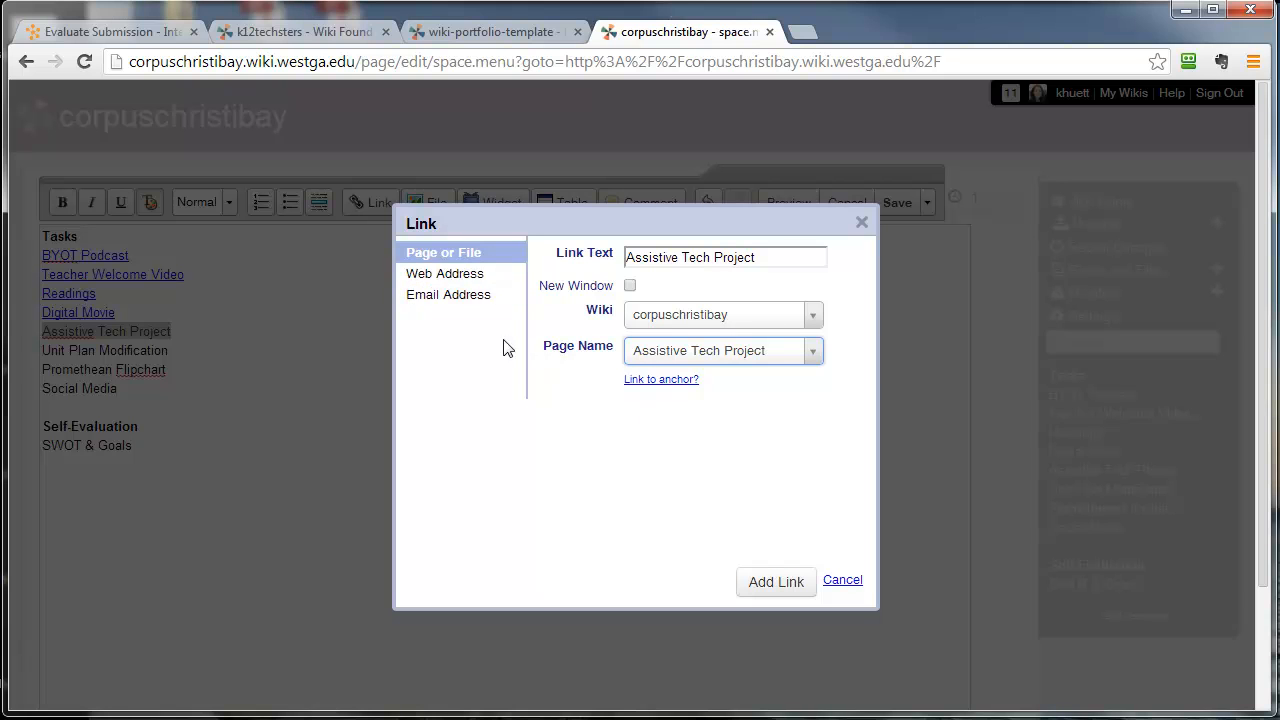
click(461, 279)
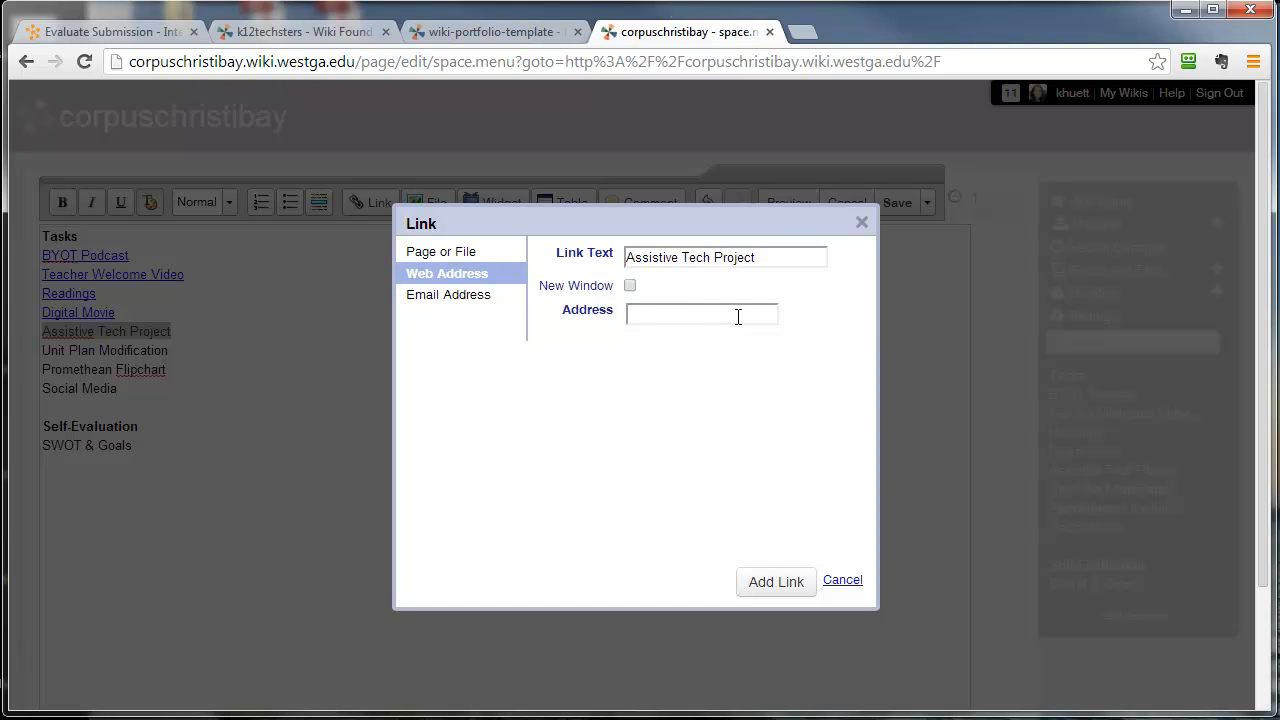
click(466, 259)
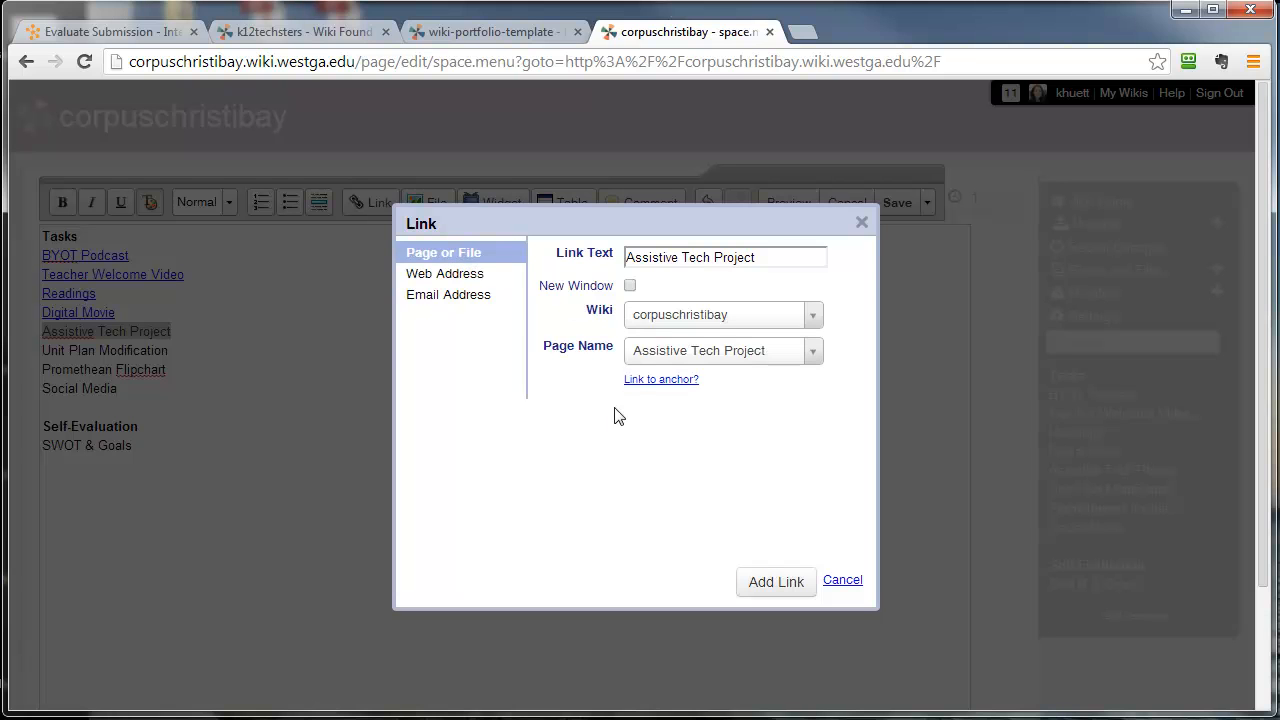
click(782, 578)
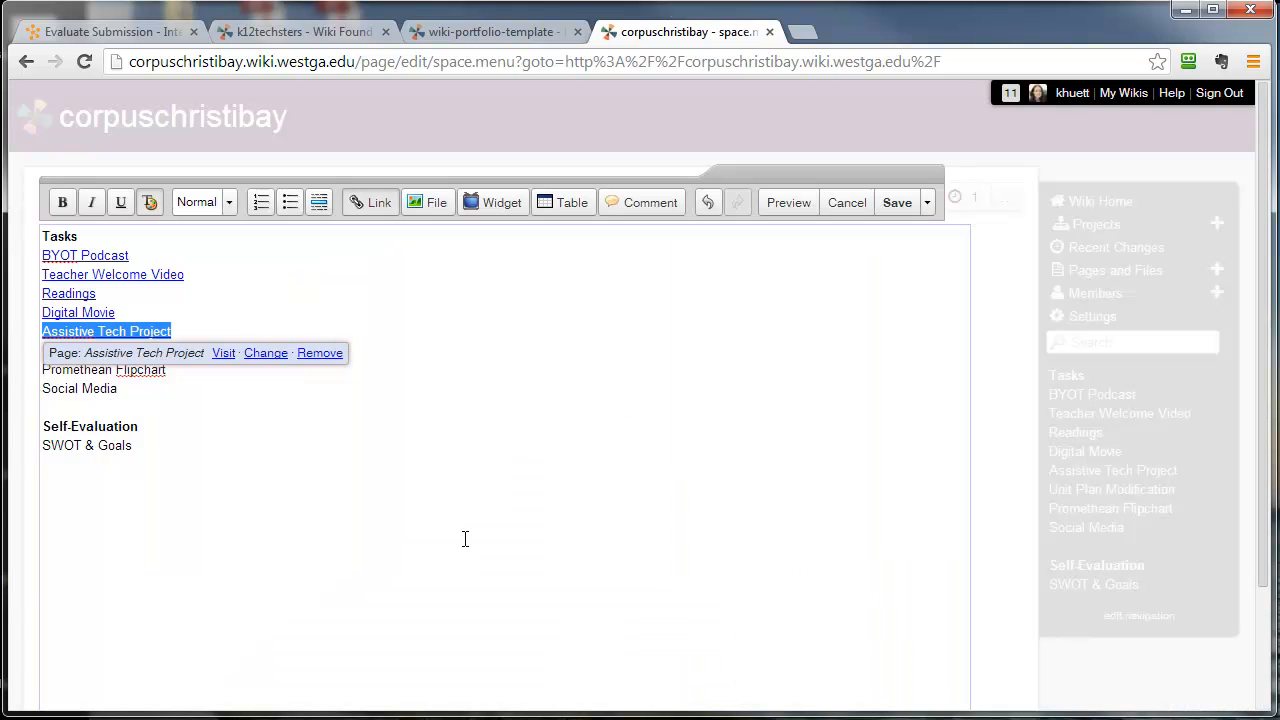
click(465, 539)
- Link the Unit Plan Modification entry to the corpuschristibay page of the same name
drag(42, 350, 200, 339)
click(366, 204)
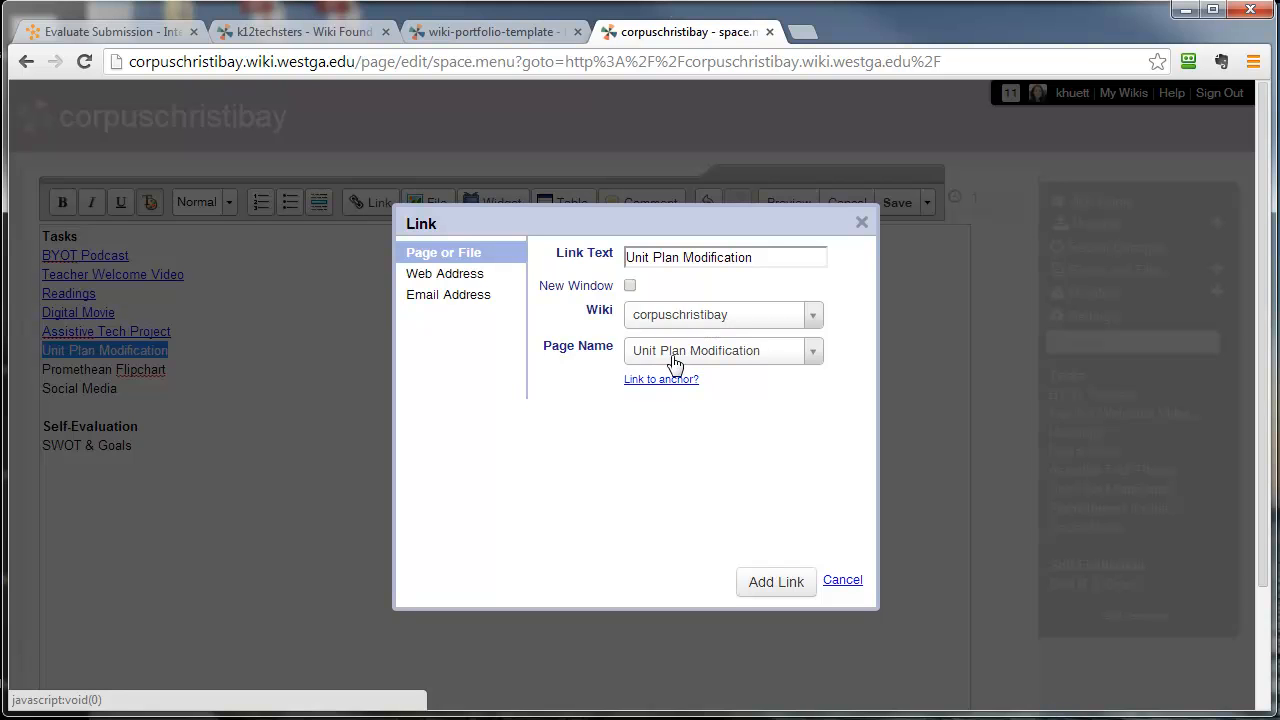
click(760, 581)
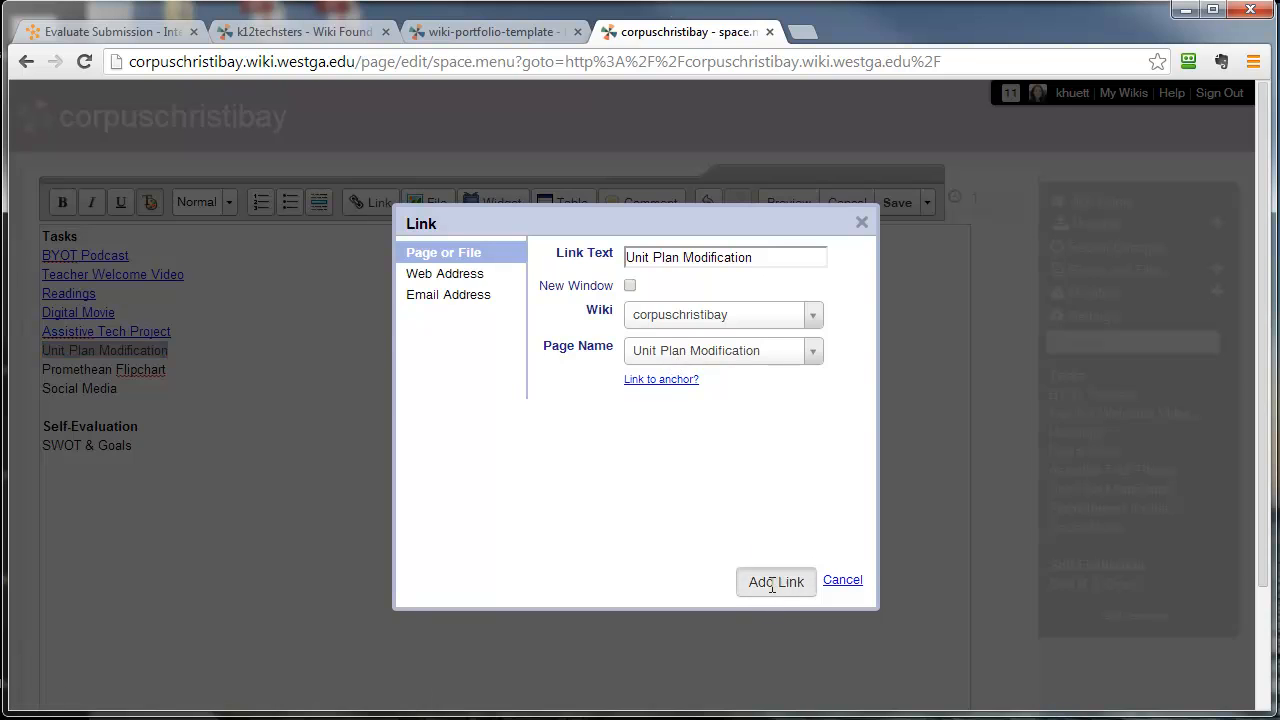
click(711, 573)
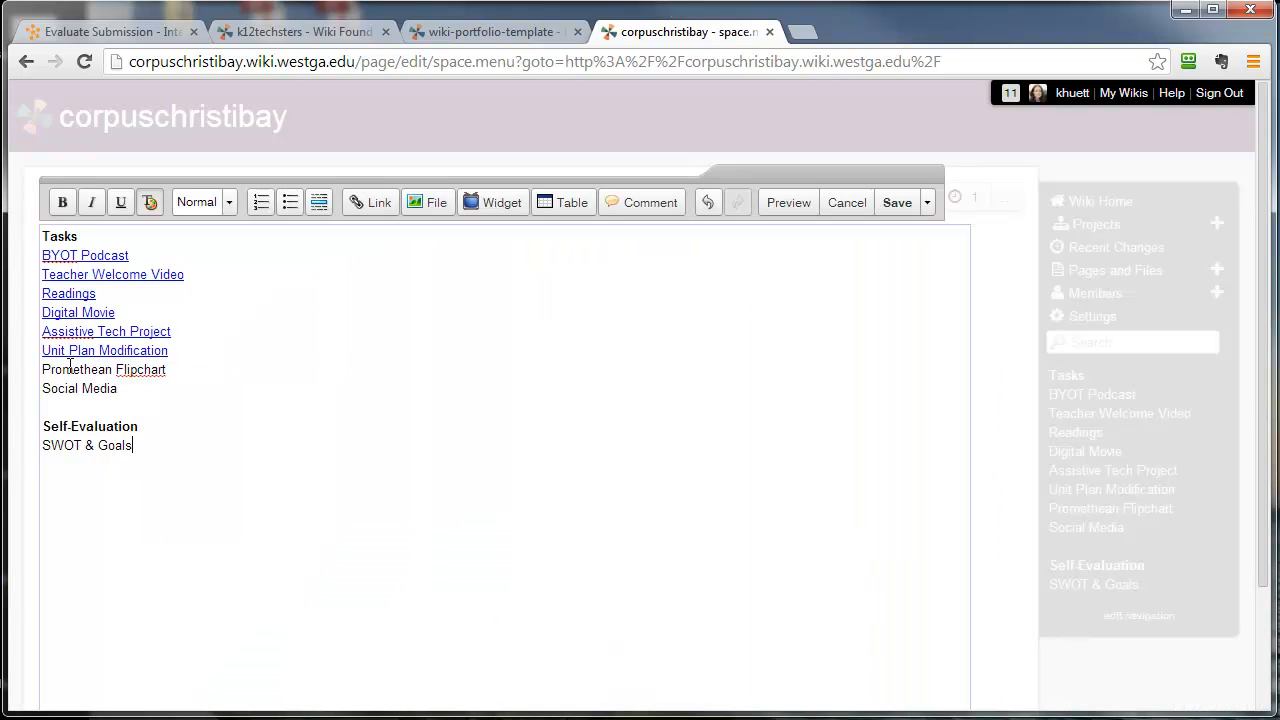
- Link the Promethean Flipchart and Social Media entries to wiki pages with the same names
drag(47, 369, 210, 369)
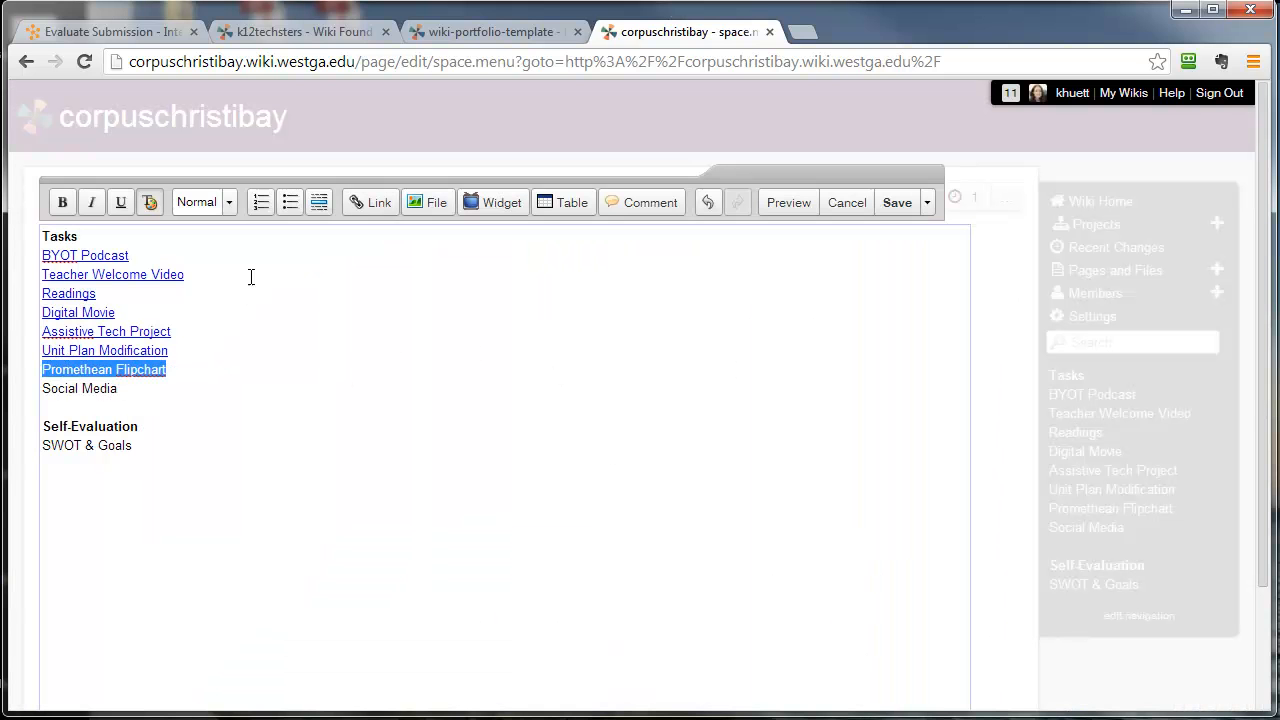
click(370, 202)
click(776, 583)
click(209, 517)
drag(44, 388, 183, 385)
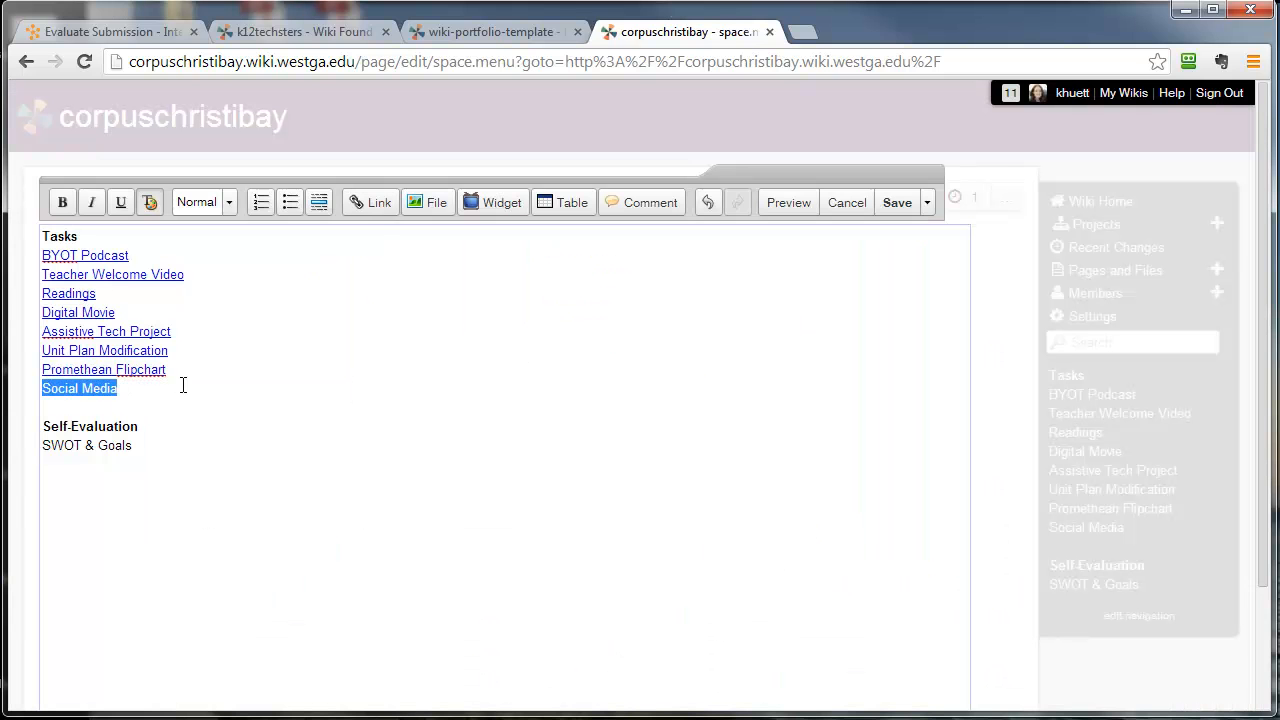
click(370, 202)
click(776, 582)
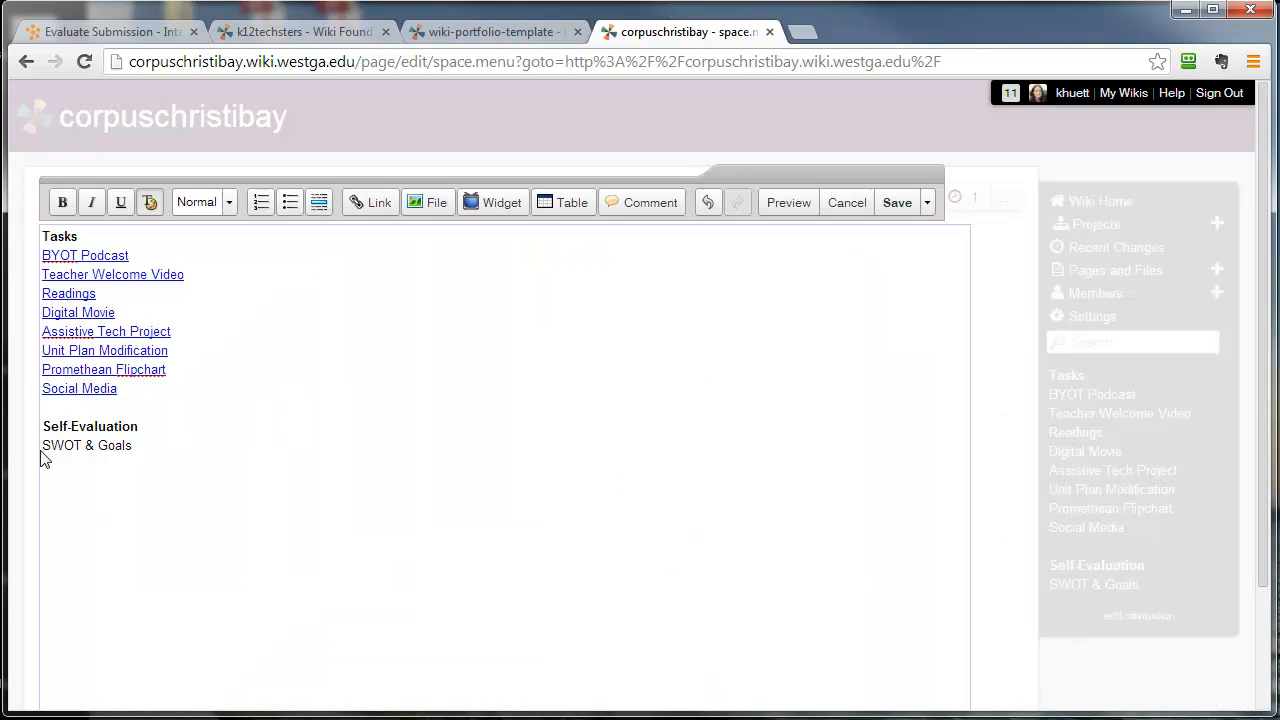
- Link the SWOT & Goals entry under Self-Evaluation to the page of the same name and save the navigation page
drag(42, 447, 170, 448)
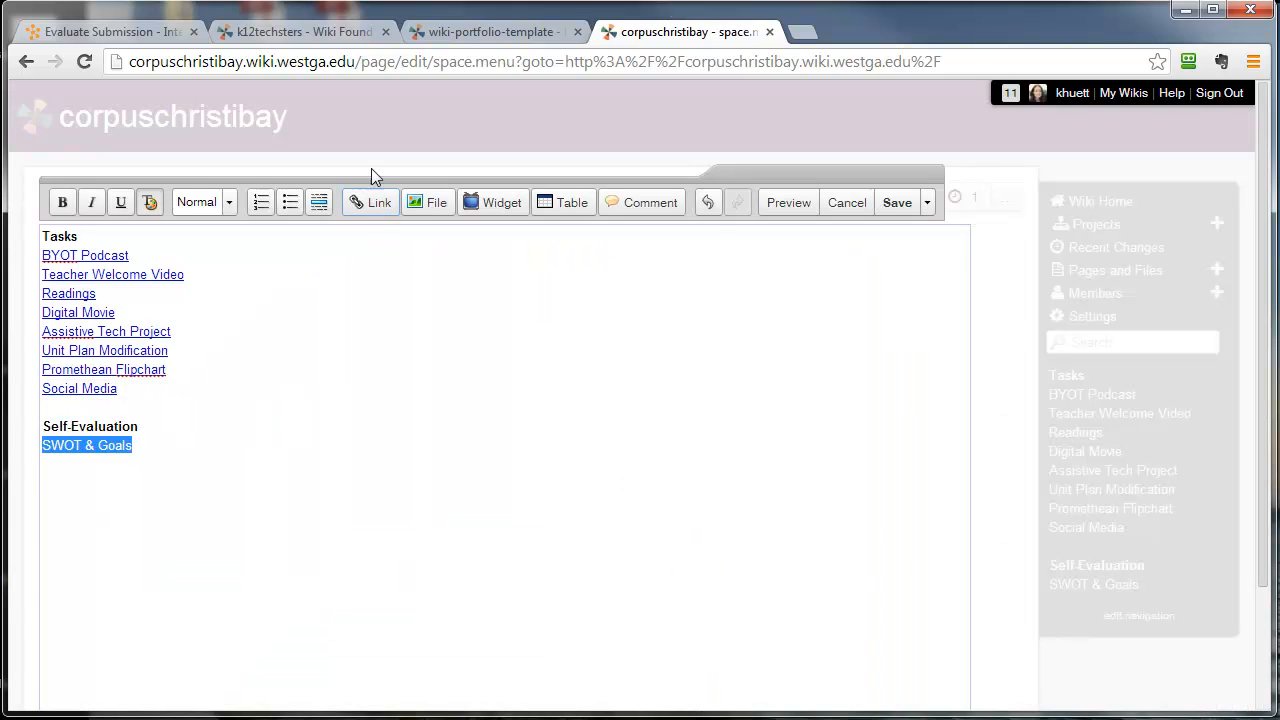
click(379, 203)
click(776, 580)
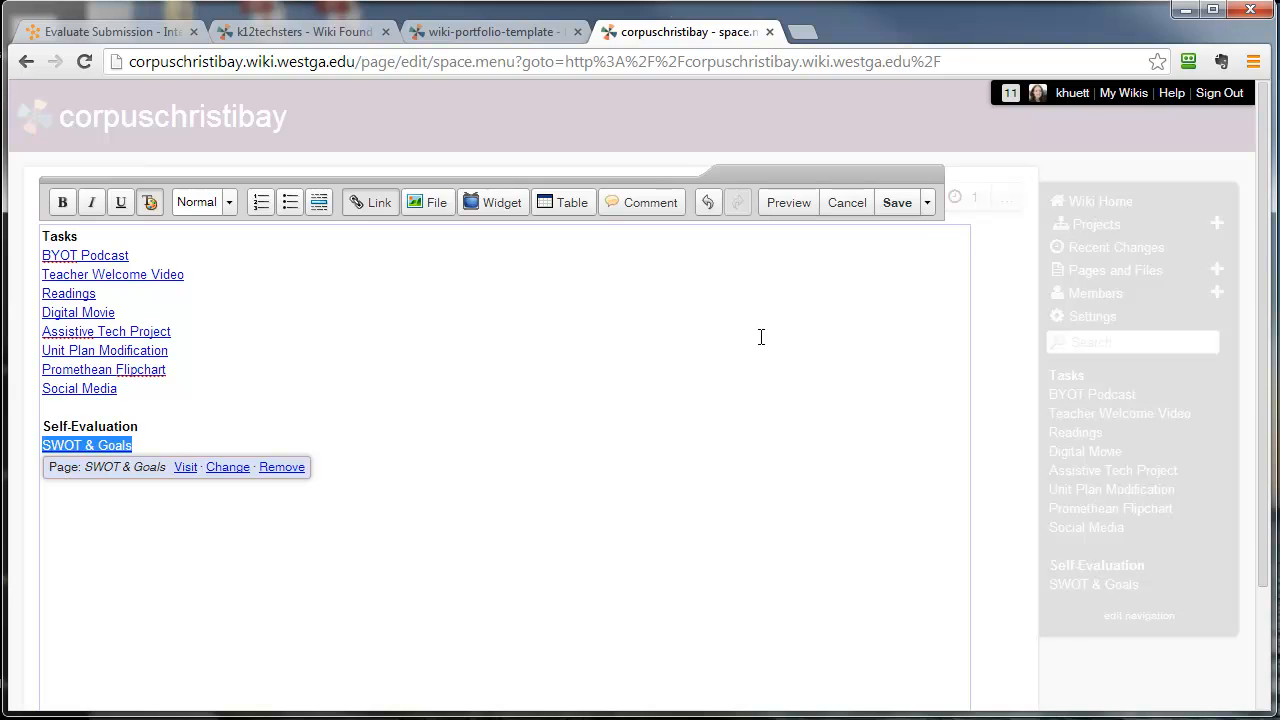
click(904, 206)
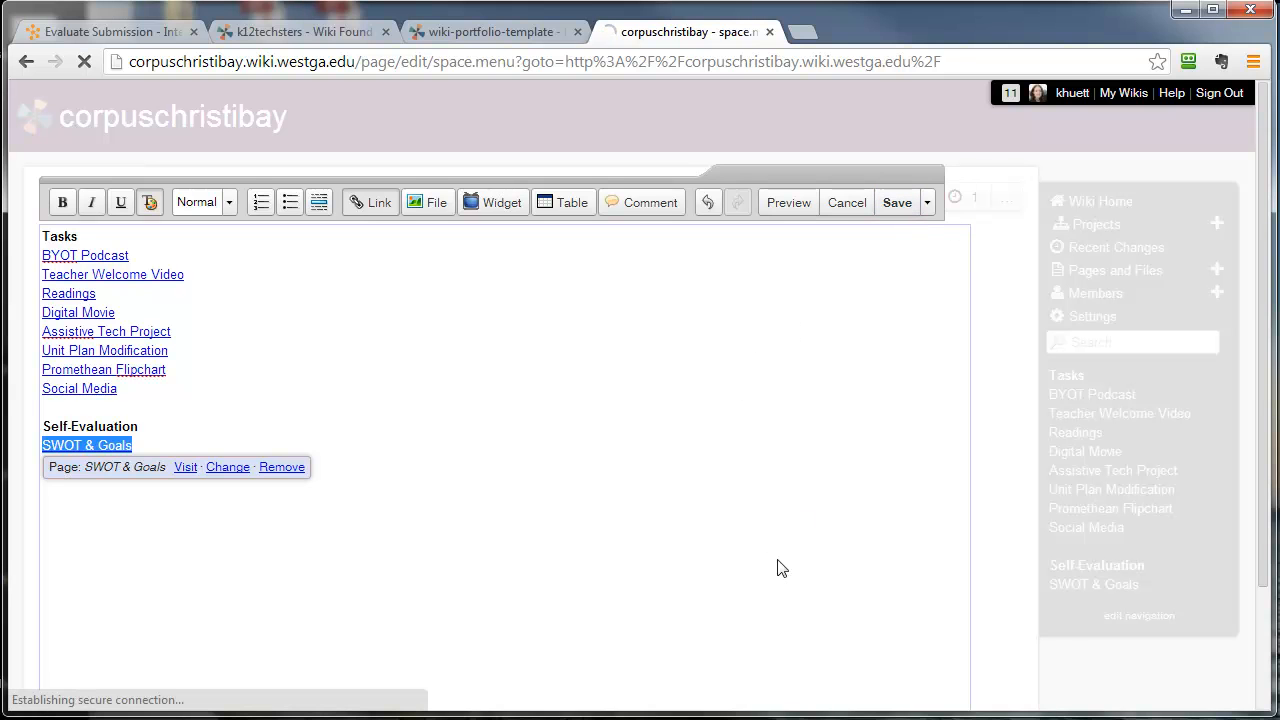